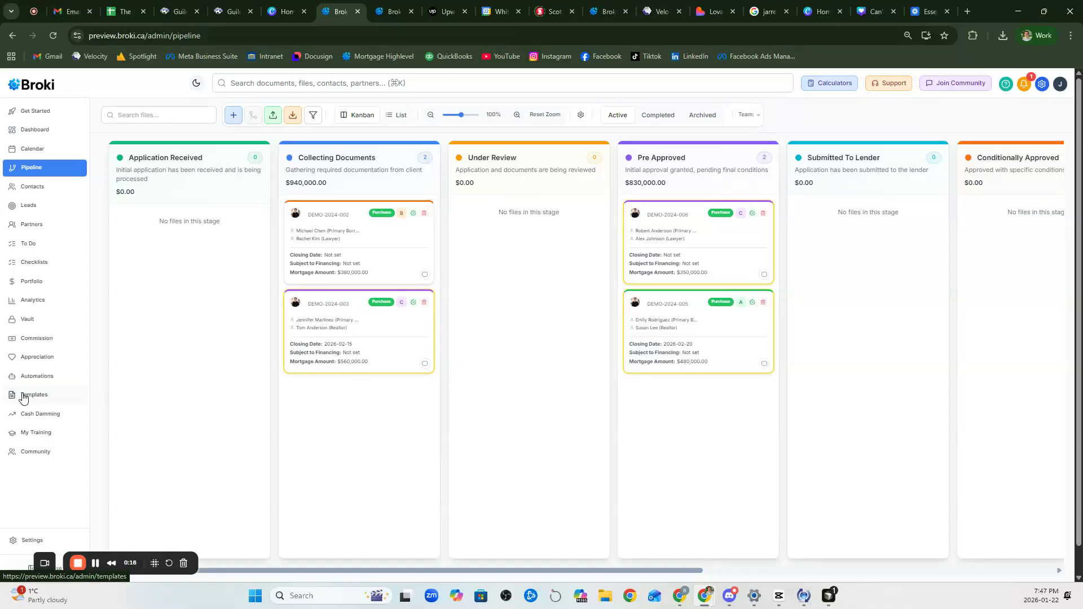
# Step: Open the templates area and look through the list of document templates
pyautogui.click(24, 397)
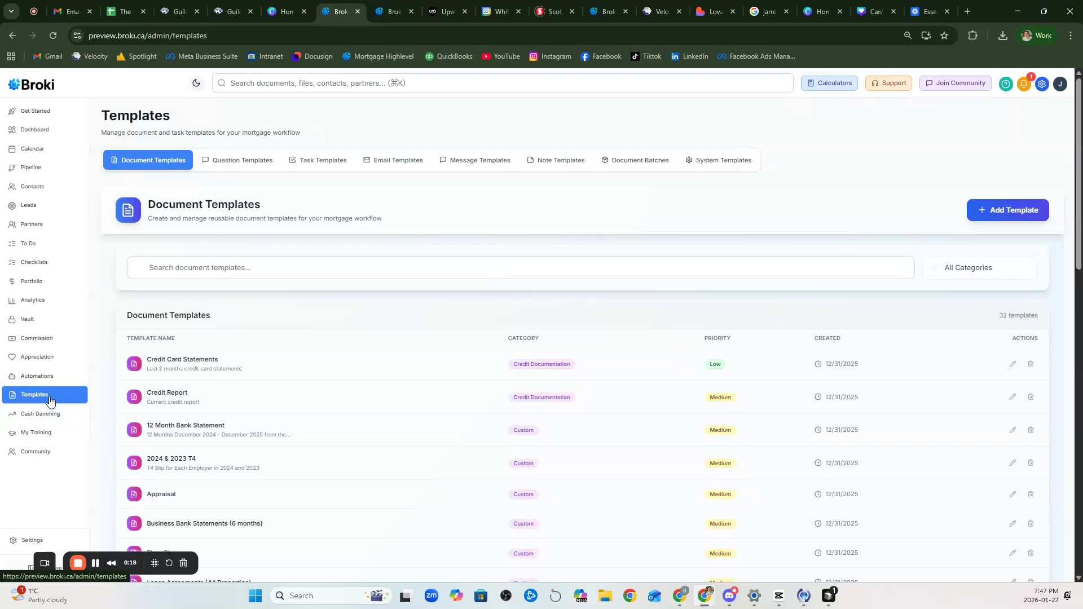
pyautogui.scroll(-2, 208, 270)
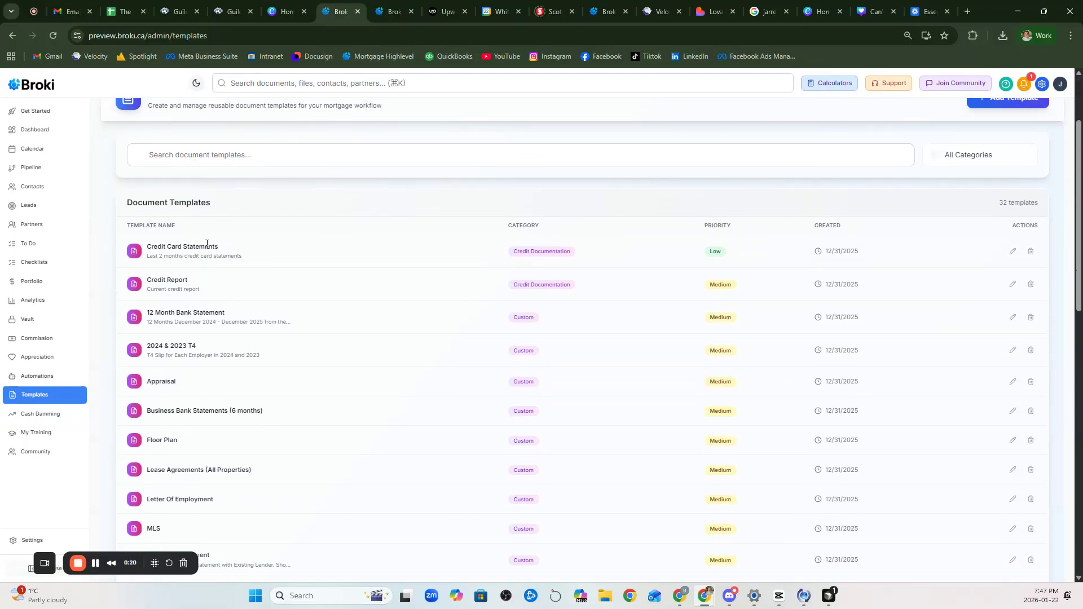
pyautogui.scroll(-6, 207, 244)
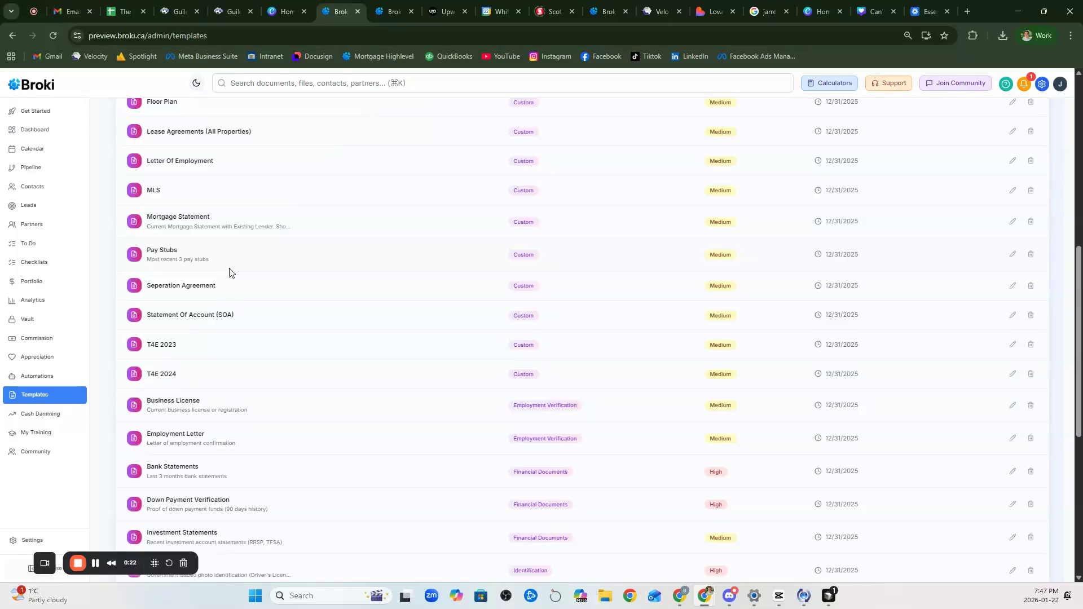
pyautogui.scroll(6, 451, 322)
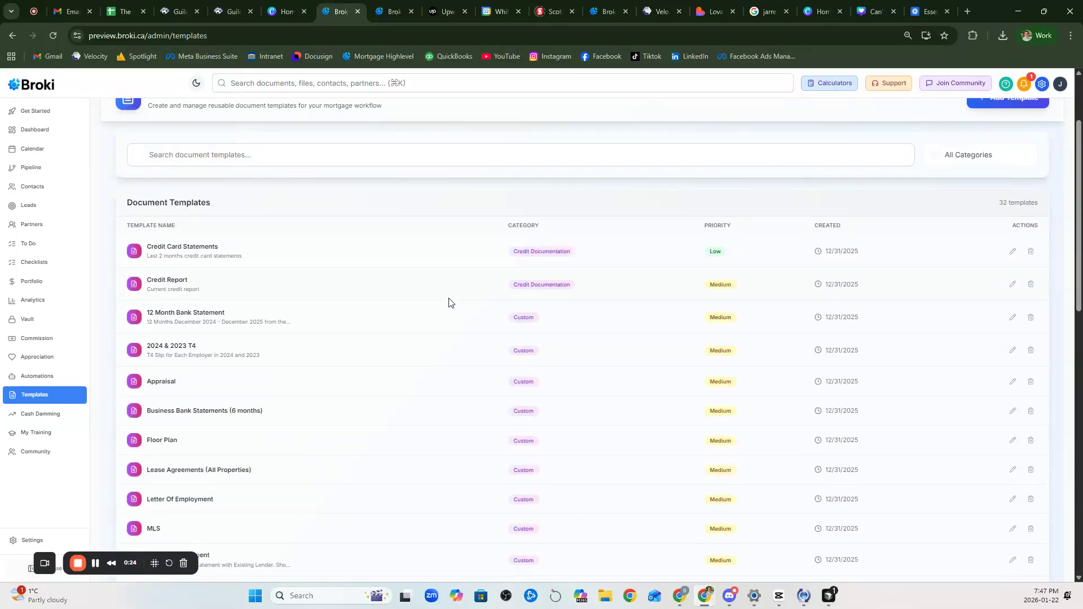
# Step: Examine the title, description and sample document settings of the Credit Card Statements template, then close it without saving
pyautogui.click(1013, 252)
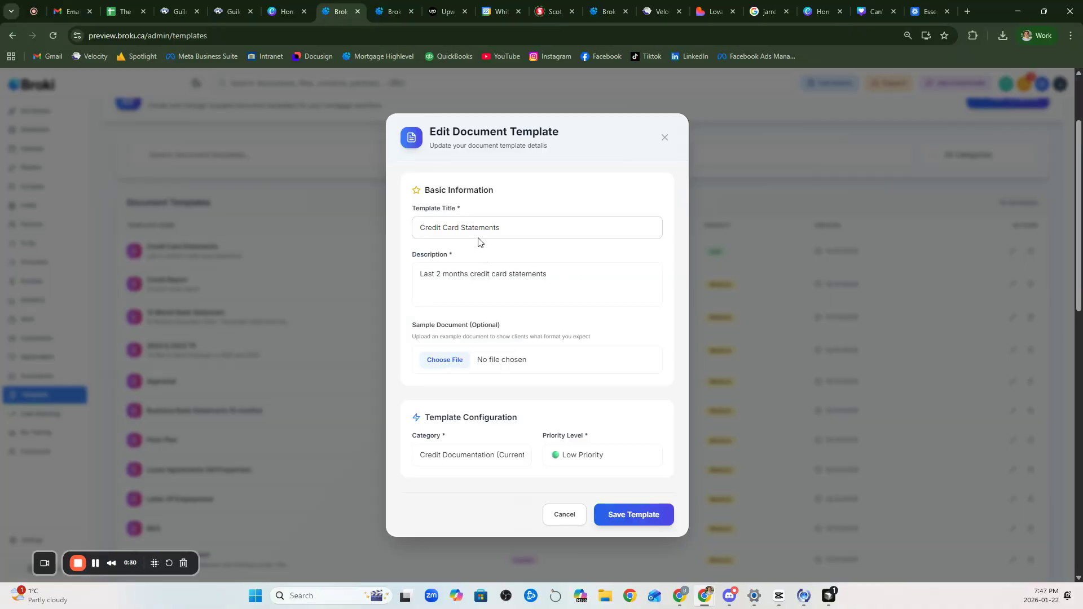
pyautogui.click(501, 222)
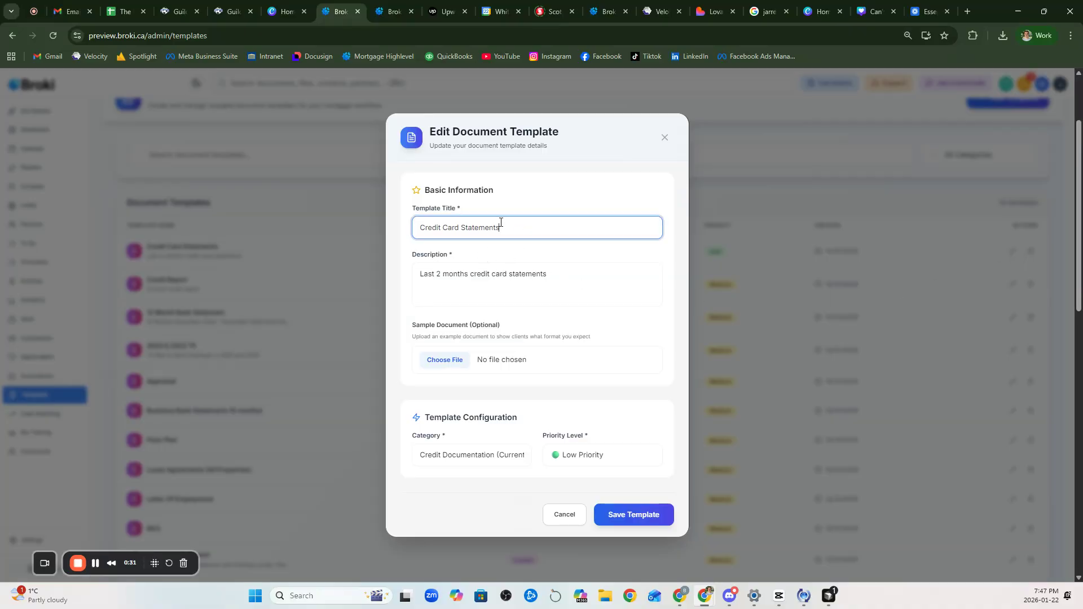
pyautogui.click(501, 275)
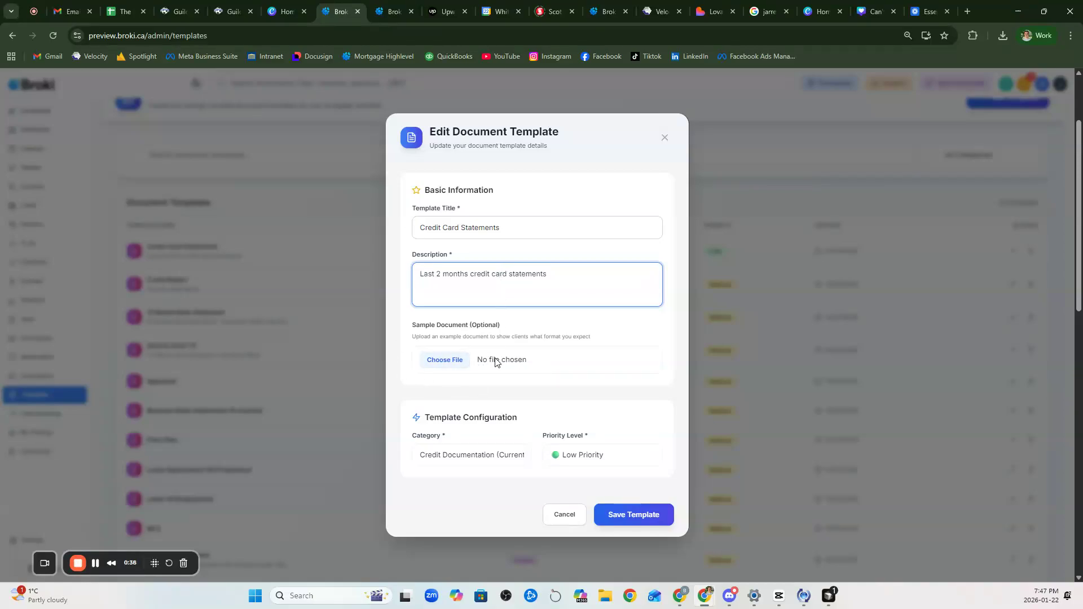
pyautogui.click(564, 514)
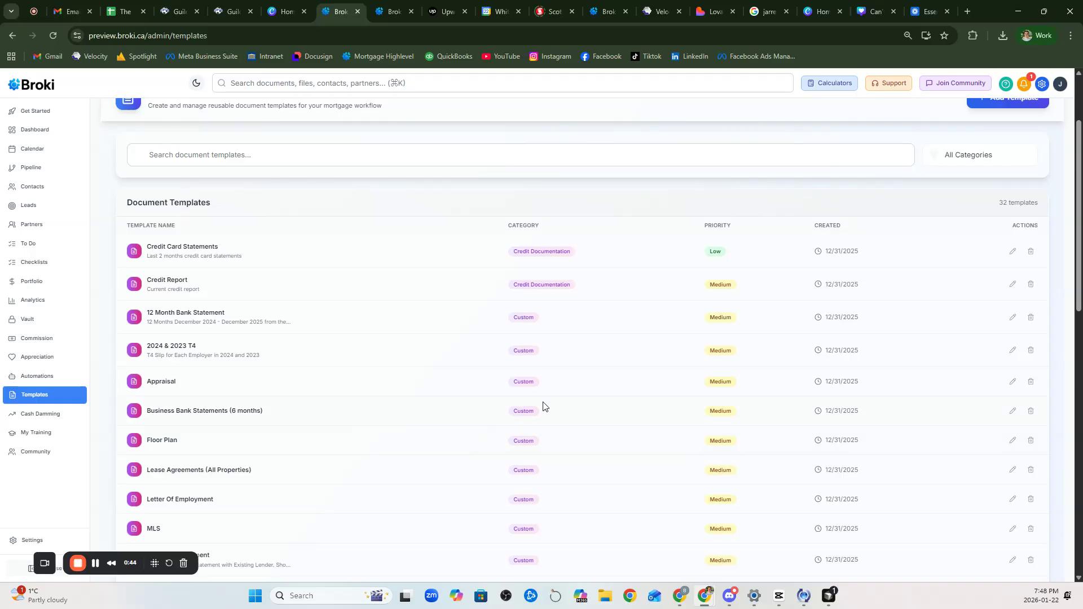
pyautogui.scroll(3, 544, 406)
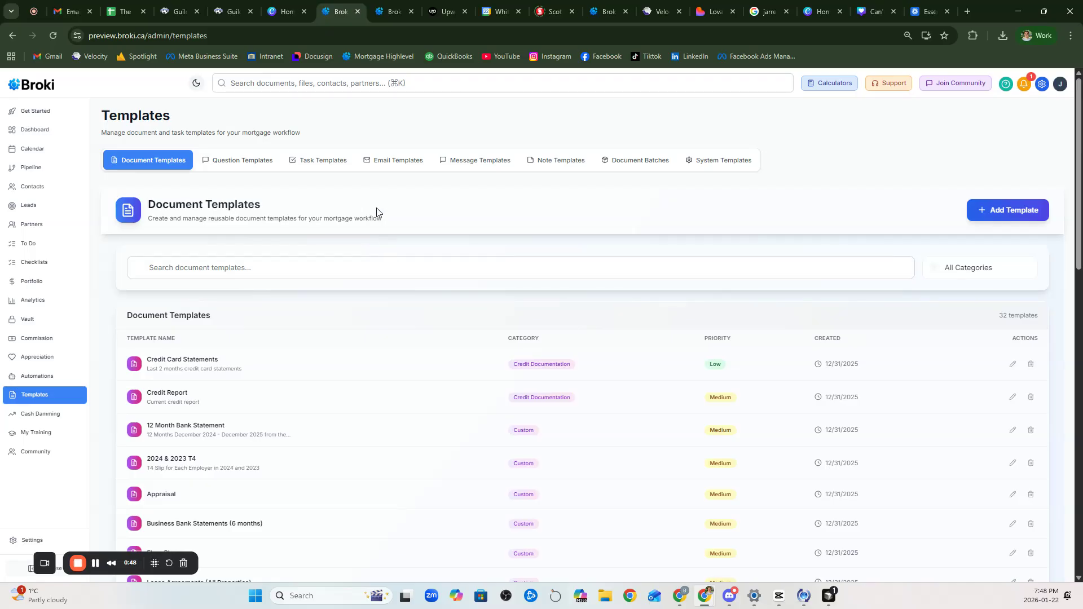
# Step: Open a blank Simple Email composer from the email templates to view its editing area
pyautogui.click(395, 173)
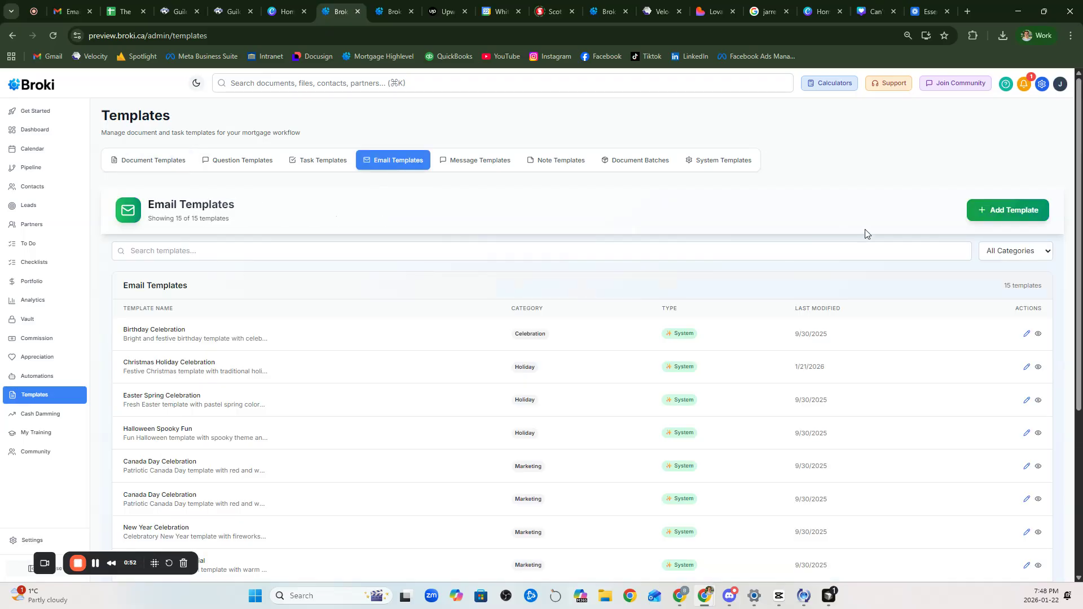
pyautogui.click(984, 211)
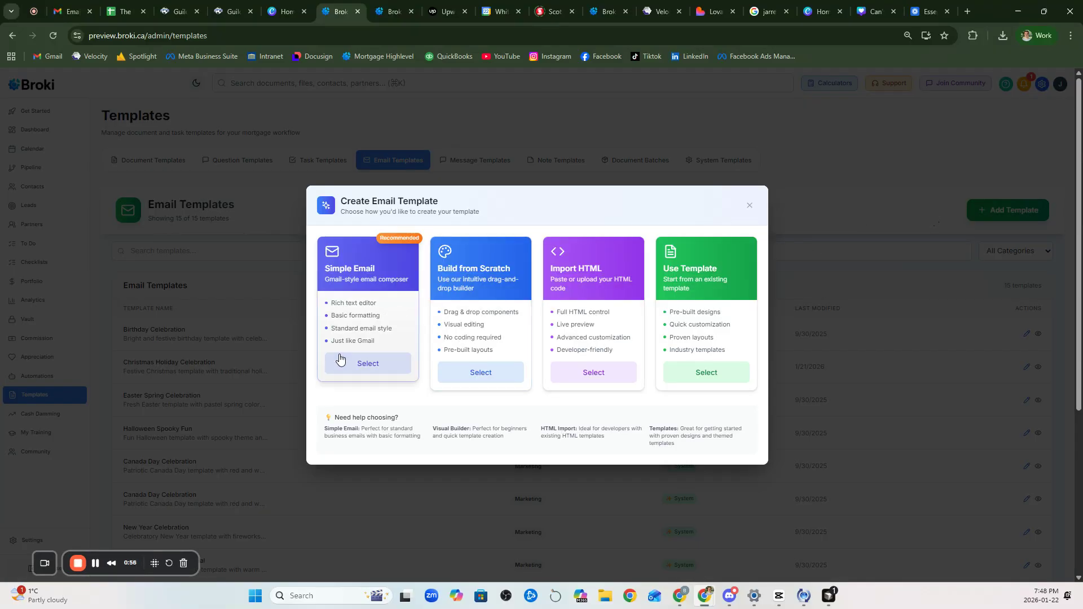
pyautogui.click(340, 373)
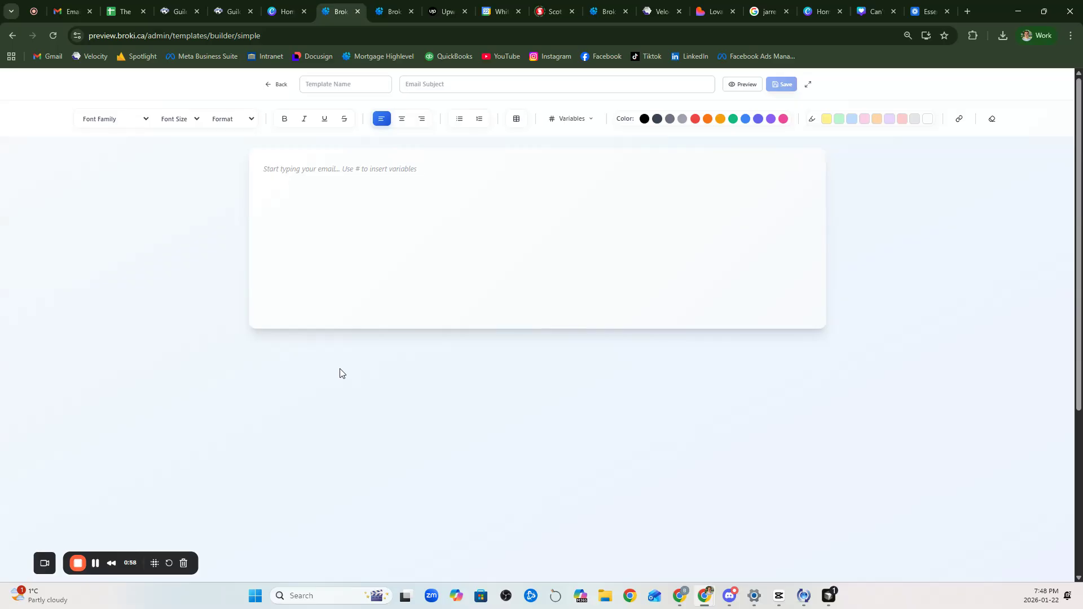
pyautogui.click(306, 162)
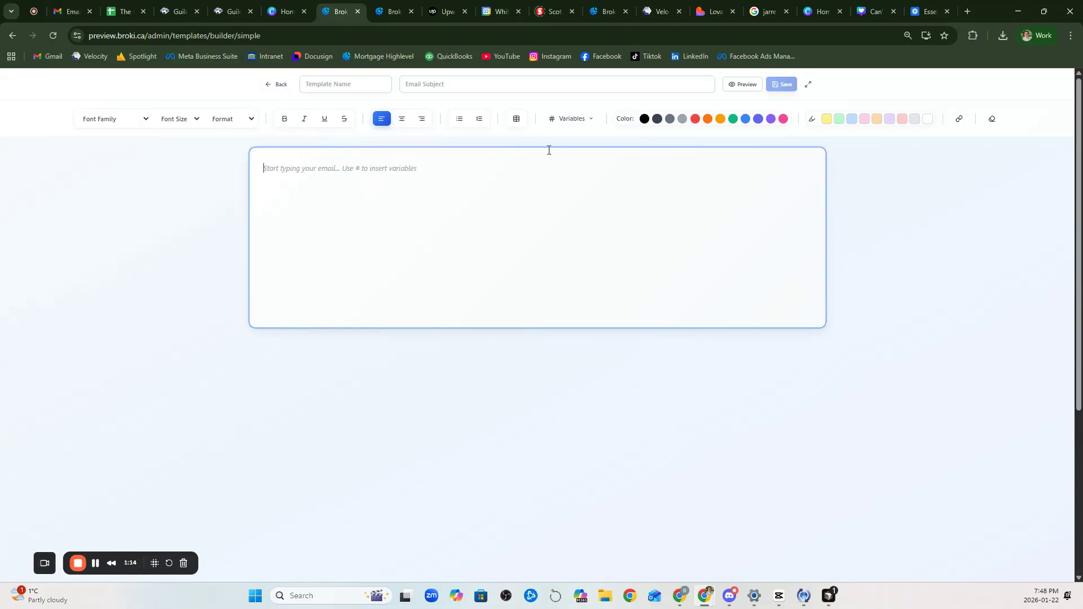
# Step: Look through the available email variables and leave the composer without saving a template
pyautogui.click(586, 118)
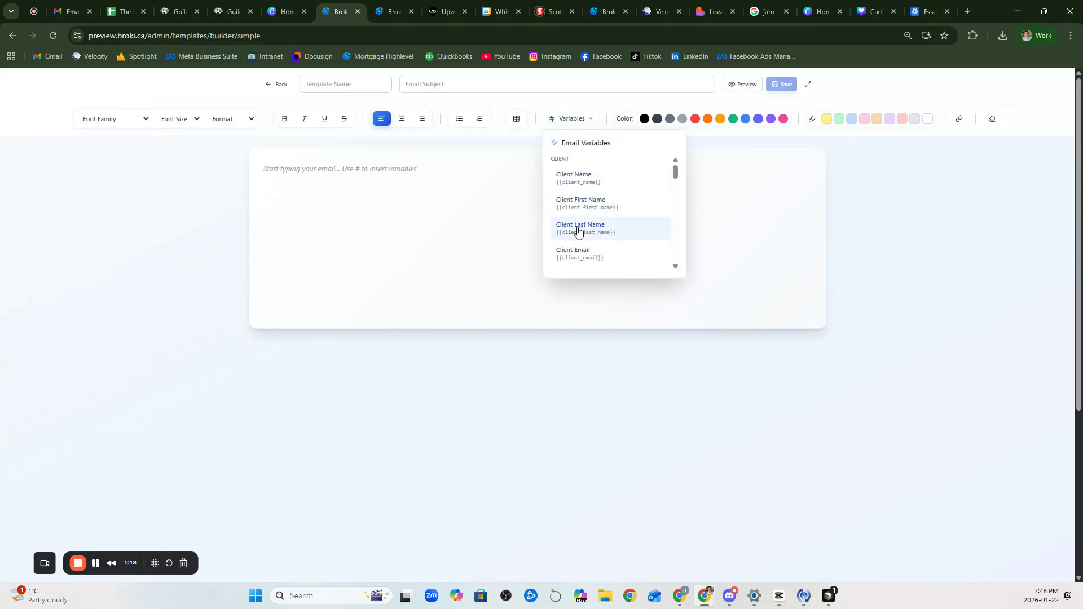
pyautogui.scroll(-3, 563, 213)
pyautogui.click(474, 190)
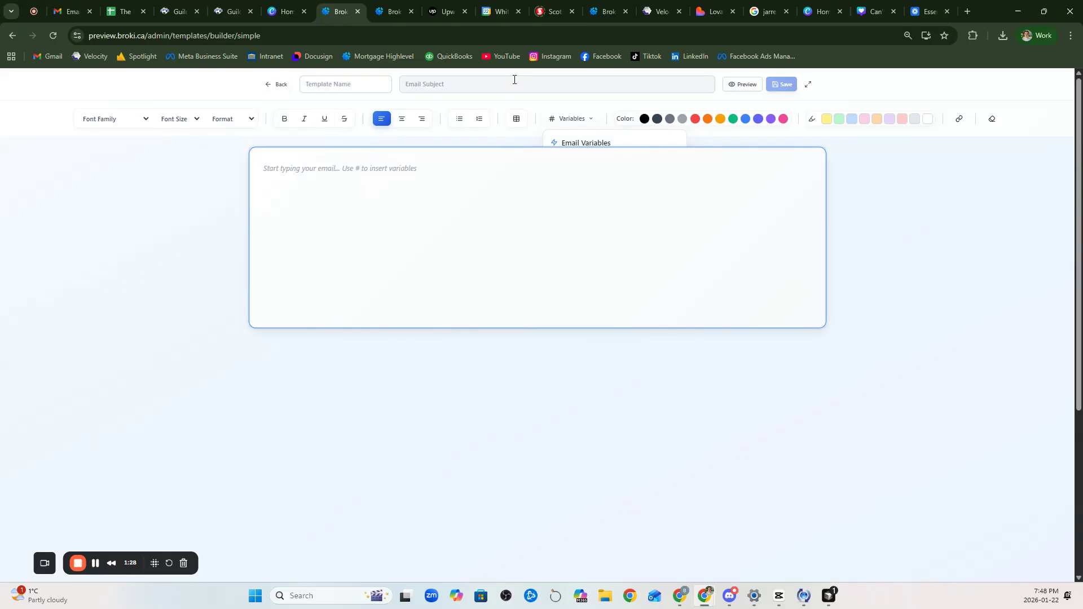
pyautogui.click(274, 84)
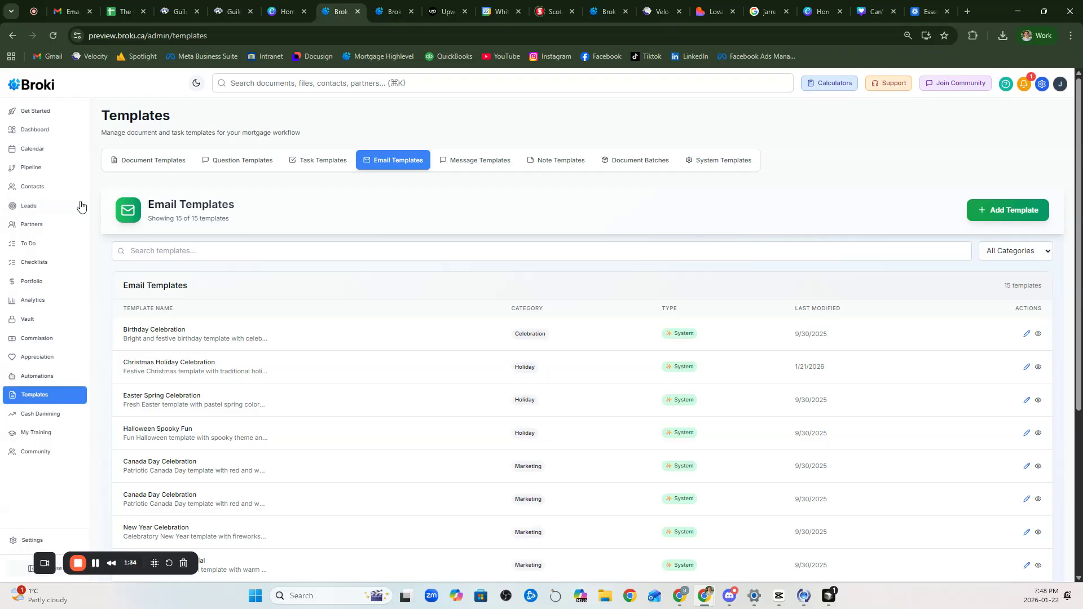
# Step: Open the documents section of the first loan file in the pipeline's Pre Approved stage
pyautogui.click(72, 172)
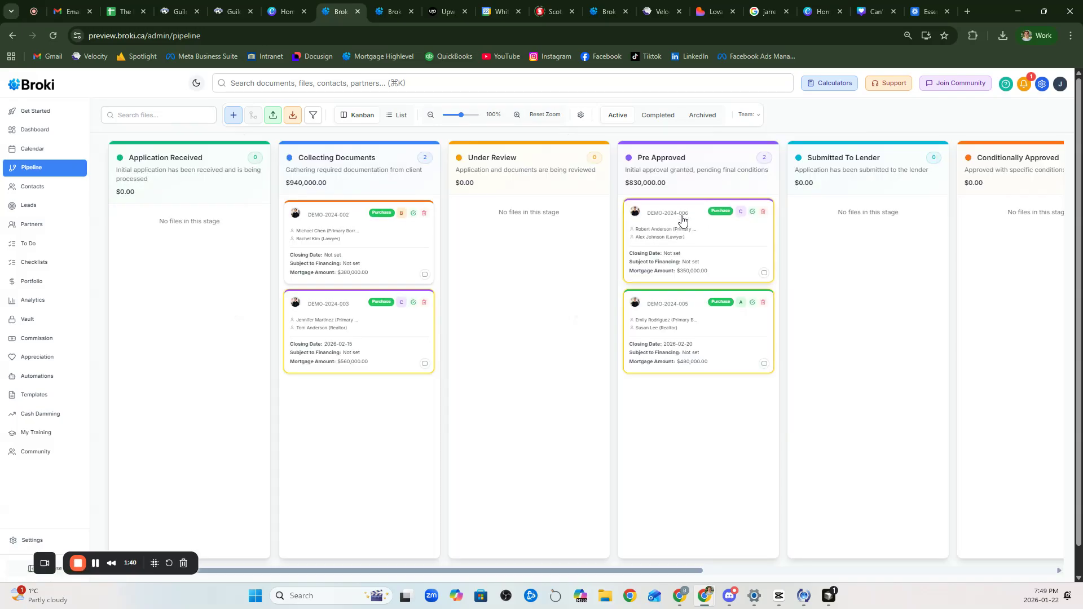
pyautogui.click(682, 215)
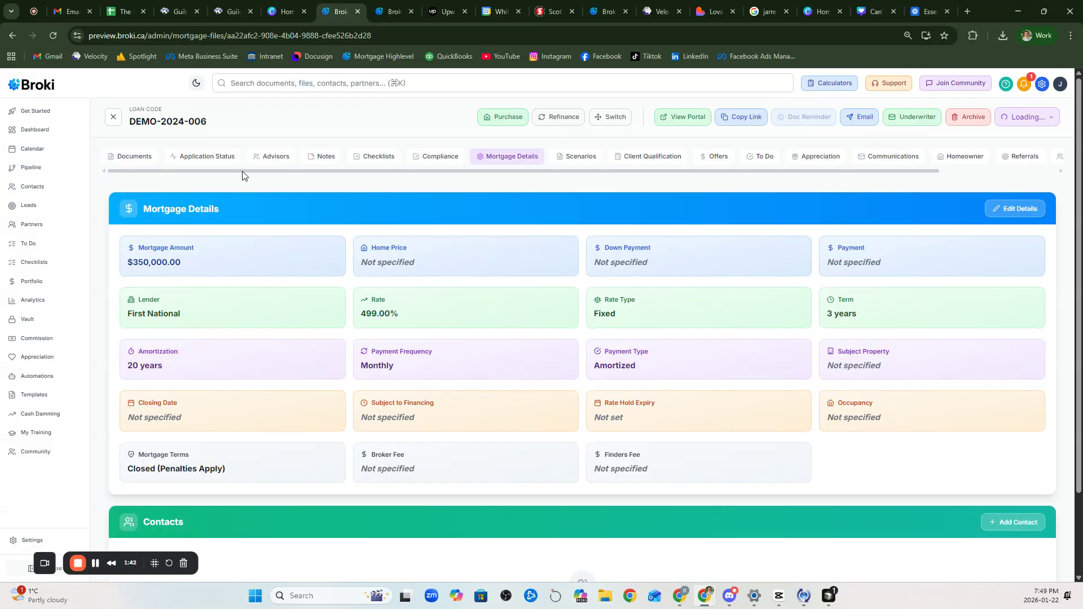
pyautogui.click(129, 158)
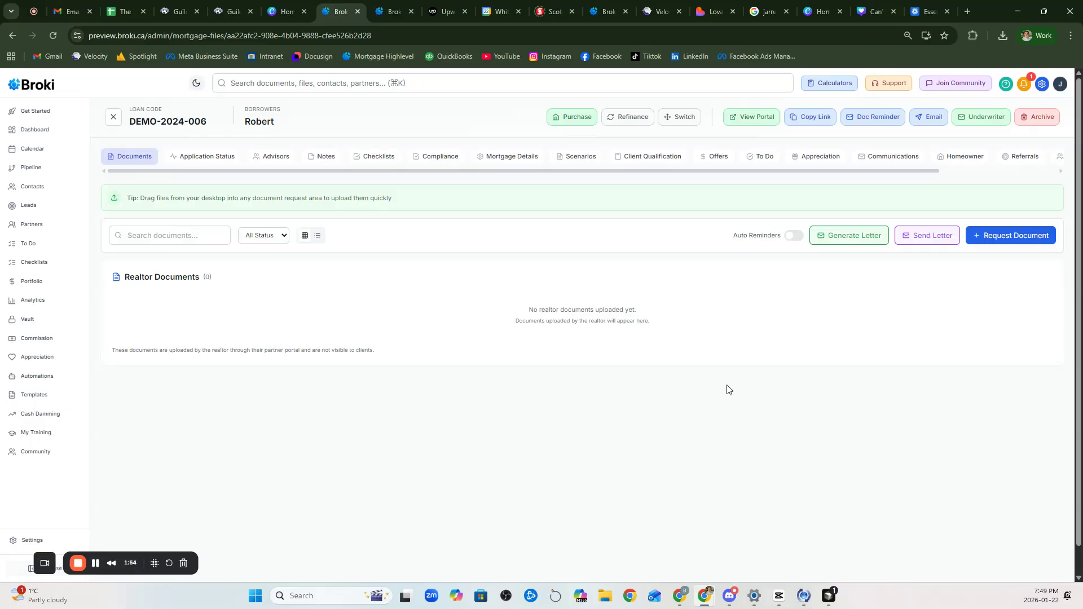
# Step: Start a document request for the client and queue Credit Card Statements, Credit Report, 12 Month Bank Statement and 2024 & 2023 T4
pyautogui.click(1005, 244)
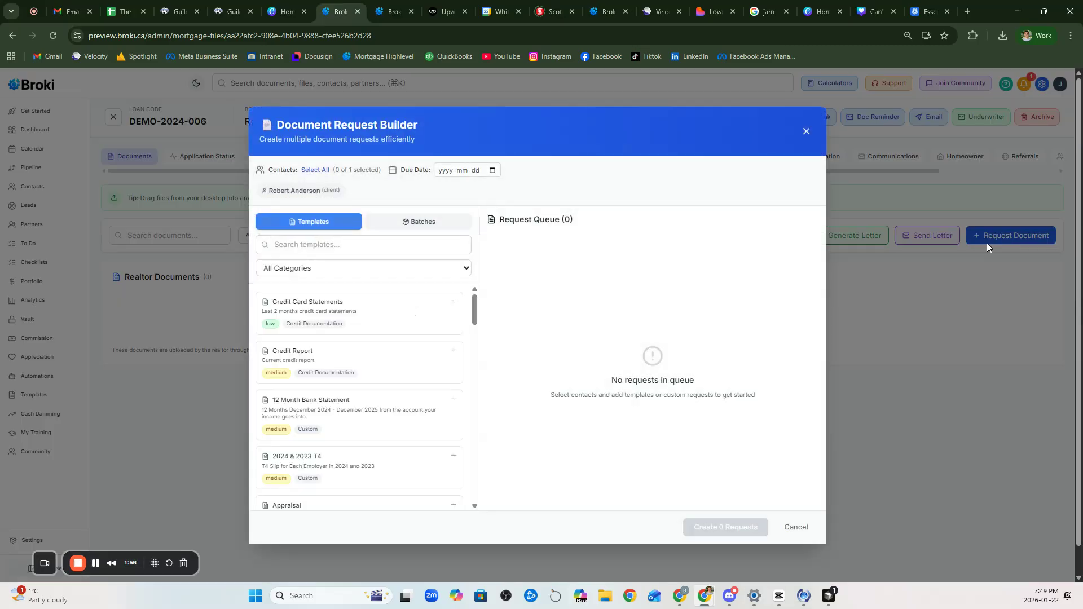
pyautogui.click(306, 194)
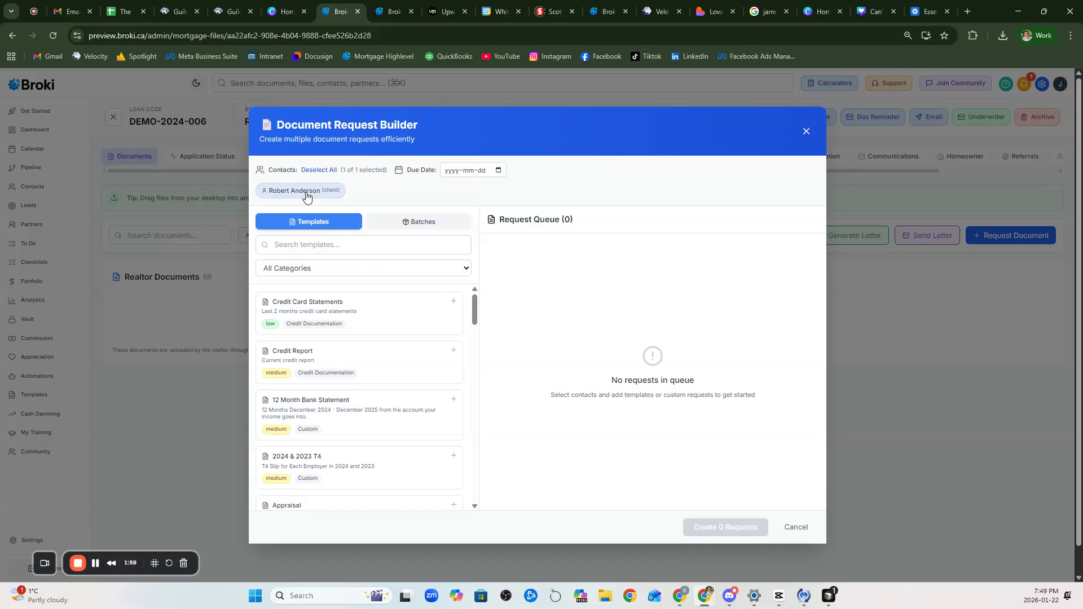
pyautogui.click(355, 308)
pyautogui.click(357, 355)
pyautogui.click(350, 435)
pyautogui.click(338, 465)
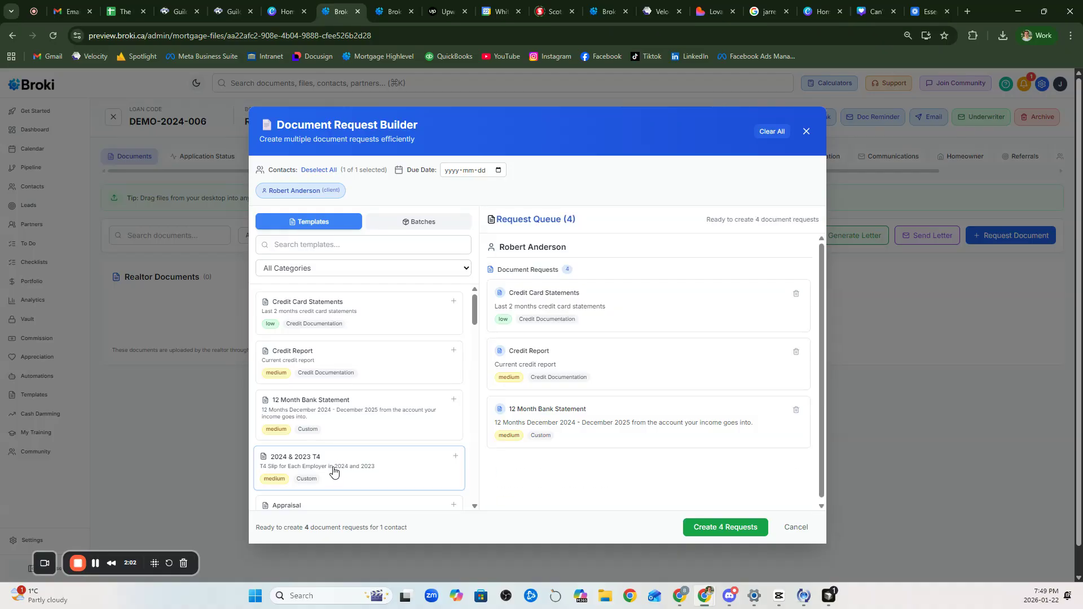
# Step: Start a custom document request titled "Custom Request" with the description "Custom Request Description"
pyautogui.scroll(-1, 564, 440)
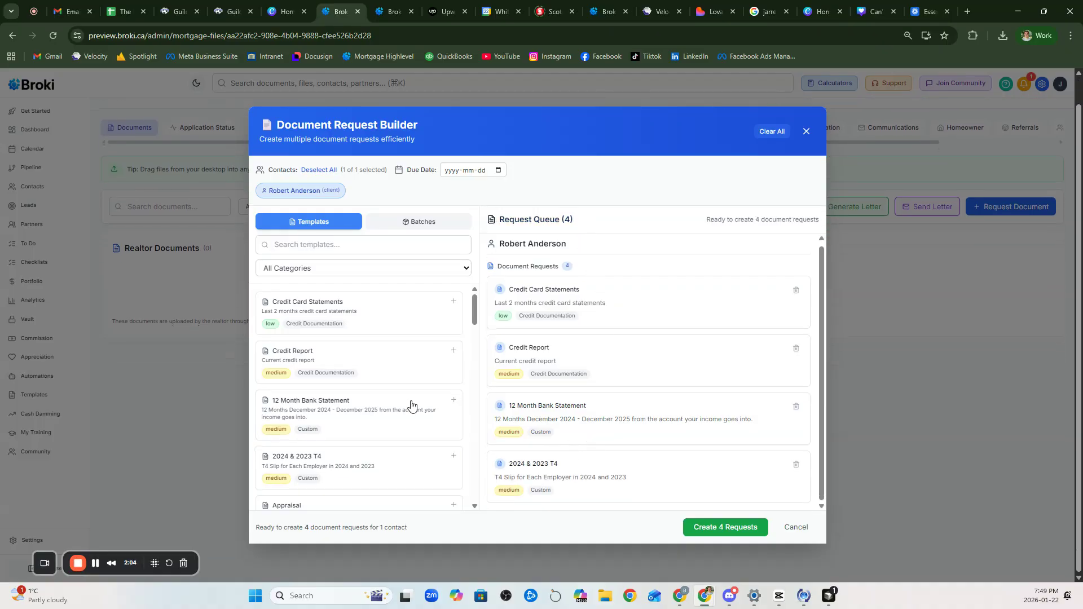
pyautogui.scroll(-9, 401, 394)
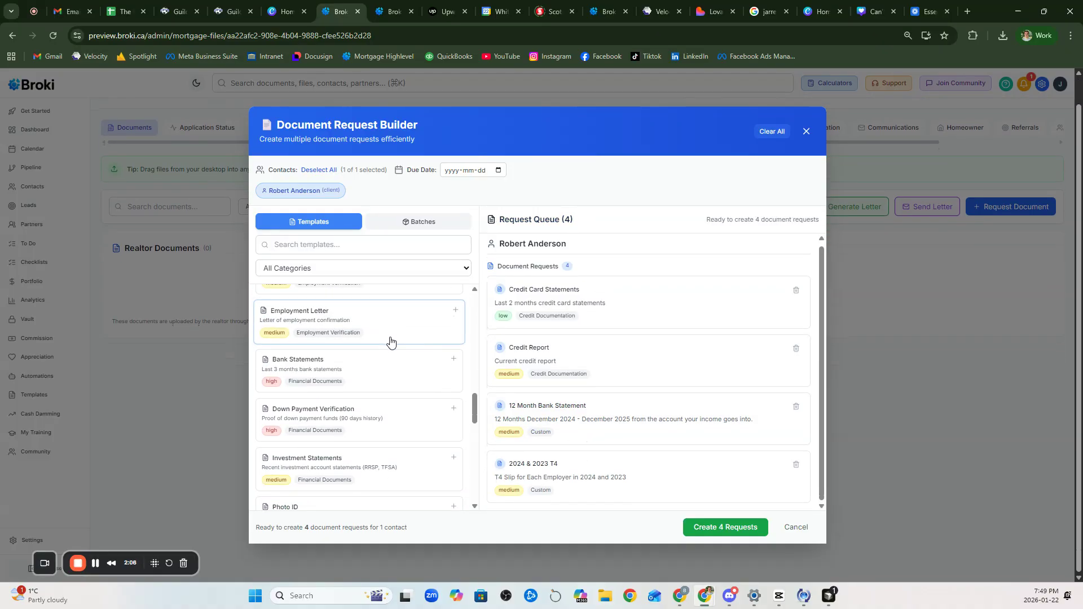
pyautogui.scroll(-4, 385, 355)
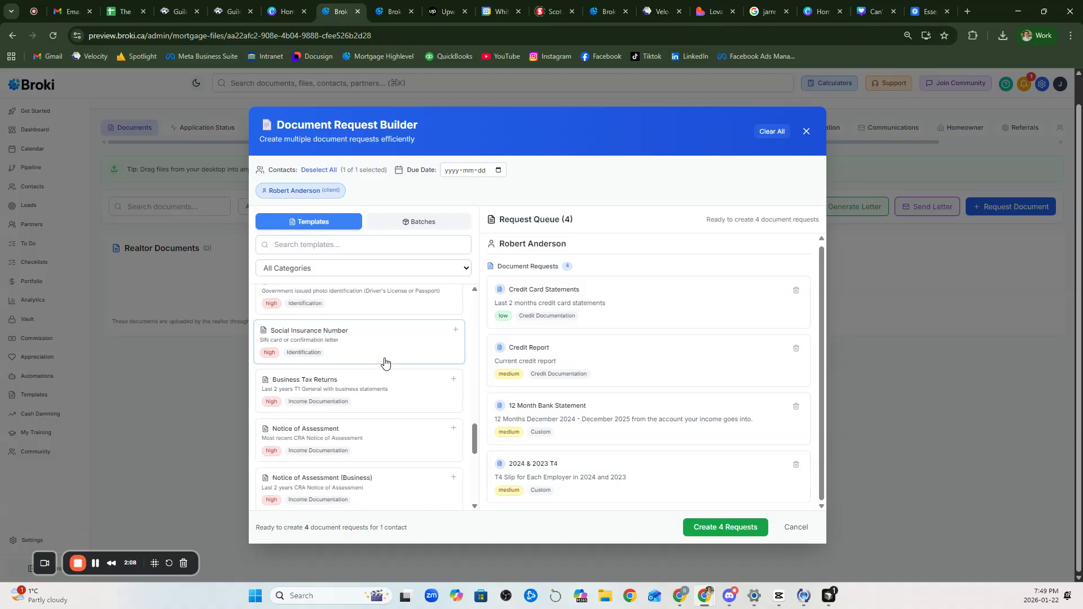
pyautogui.scroll(-1, 384, 361)
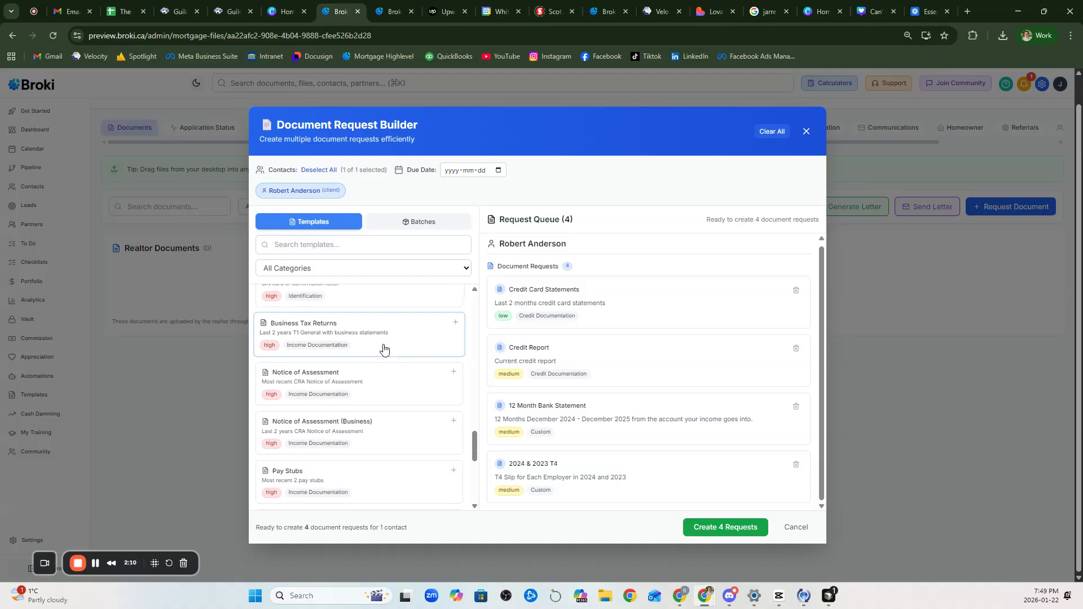
pyautogui.scroll(-2, 384, 350)
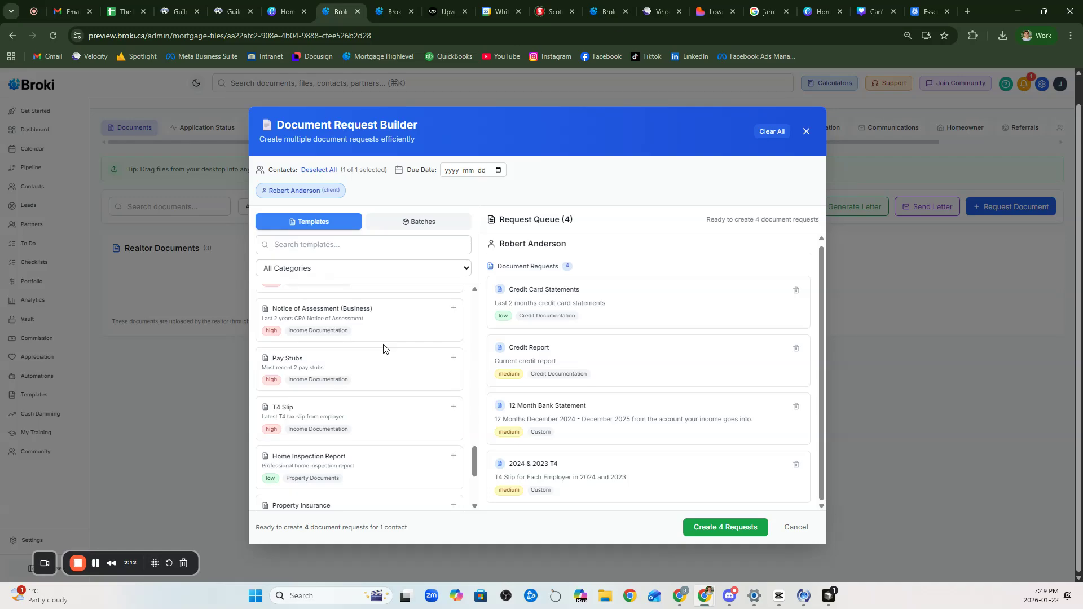
pyautogui.scroll(-3, 384, 348)
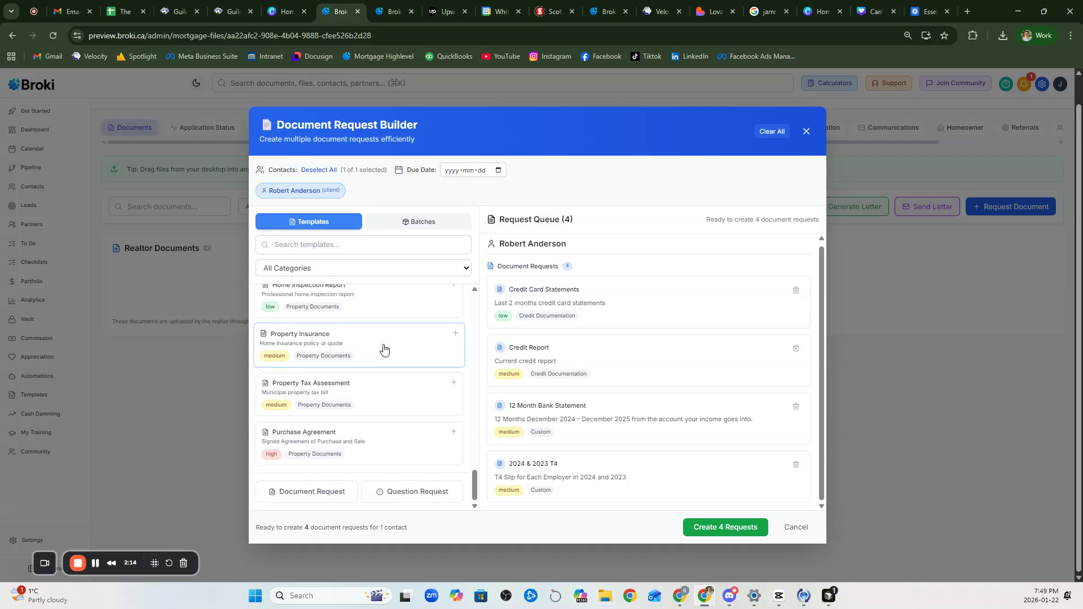
pyautogui.click(317, 491)
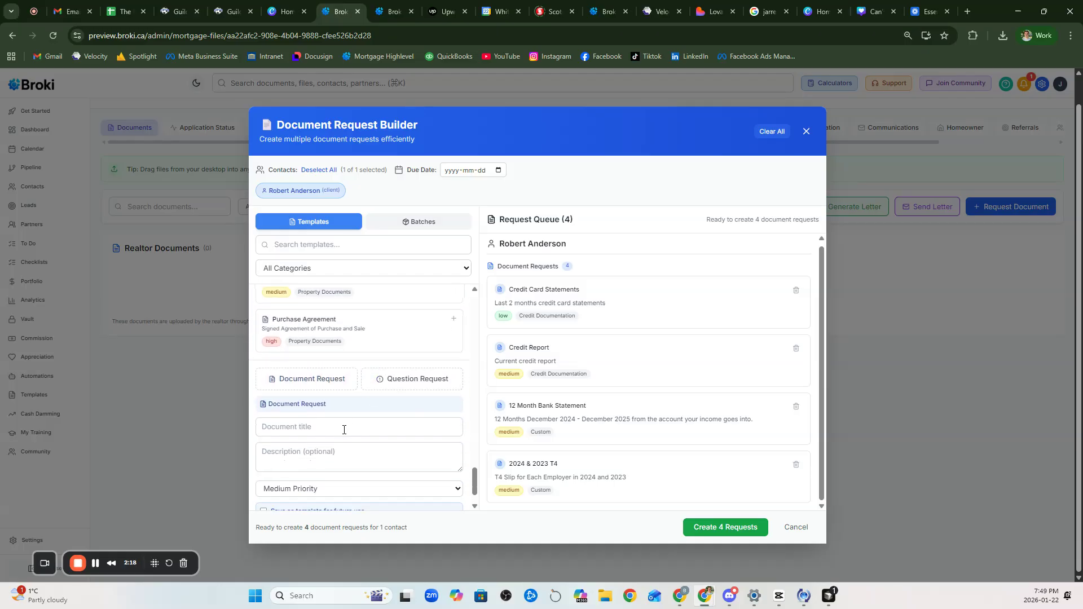
pyautogui.click(344, 429)
pyautogui.write('Custom Request')
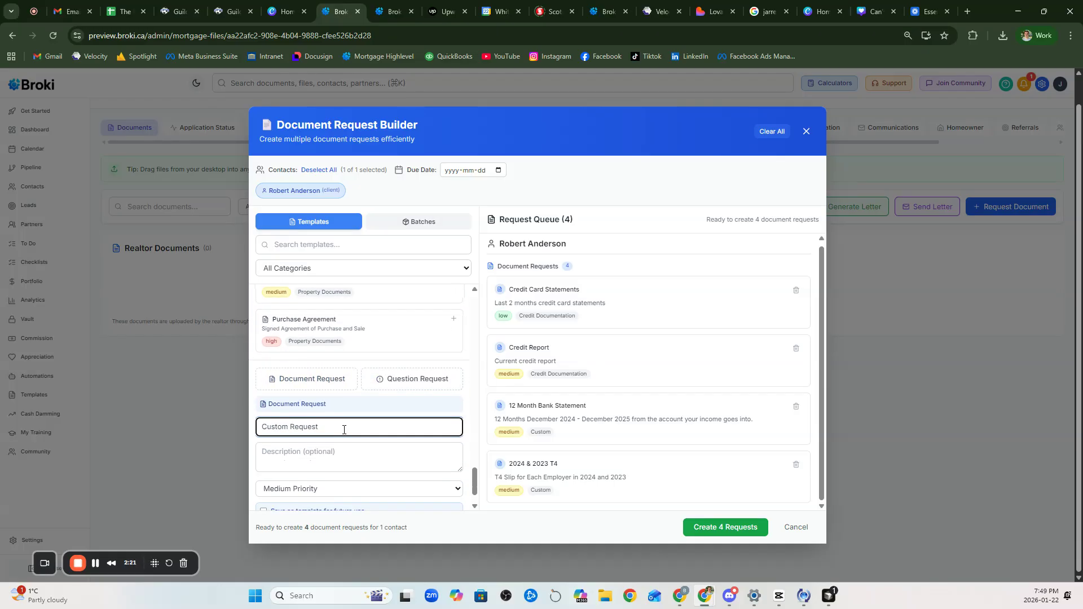
pyautogui.click(331, 458)
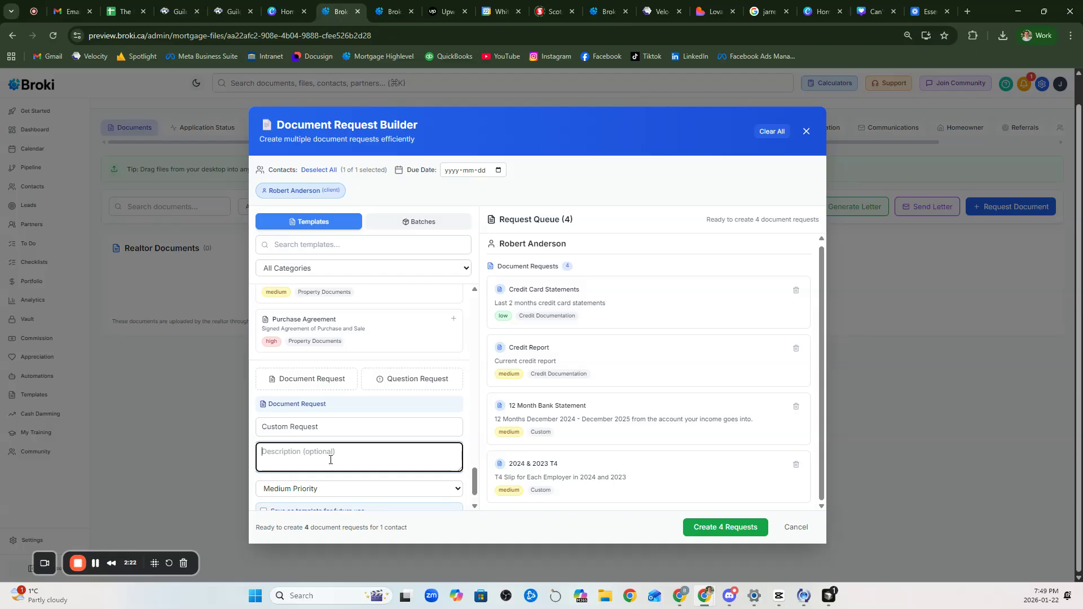
pyautogui.write('Custom Request Description')
# Step: Mark the custom document request to be saved as a template for future use and add it to the request queue
pyautogui.scroll(-1, 327, 461)
pyautogui.click(264, 474)
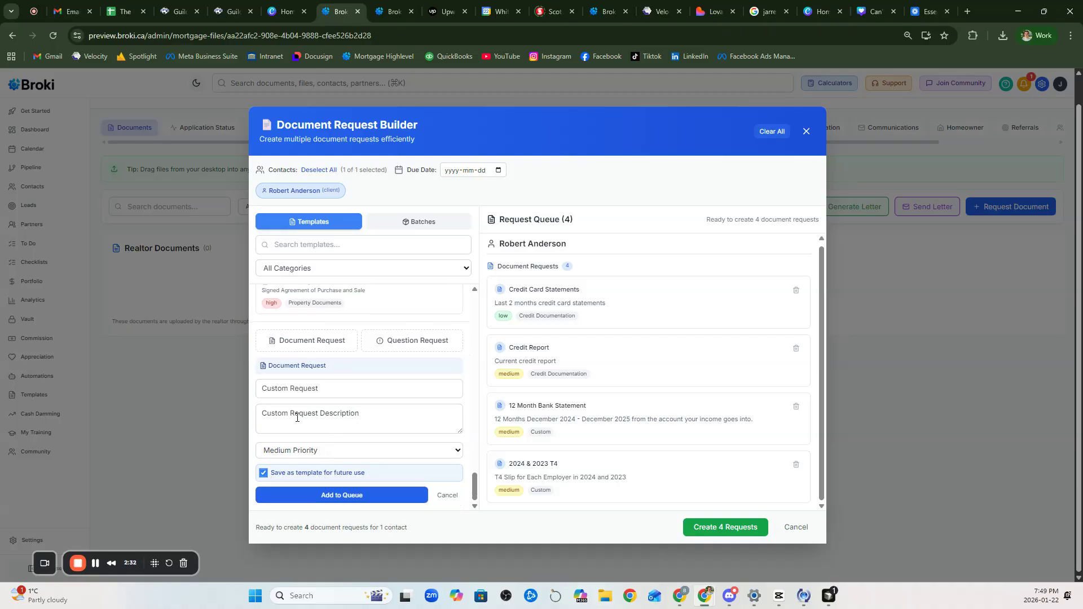
pyautogui.scroll(1, 293, 417)
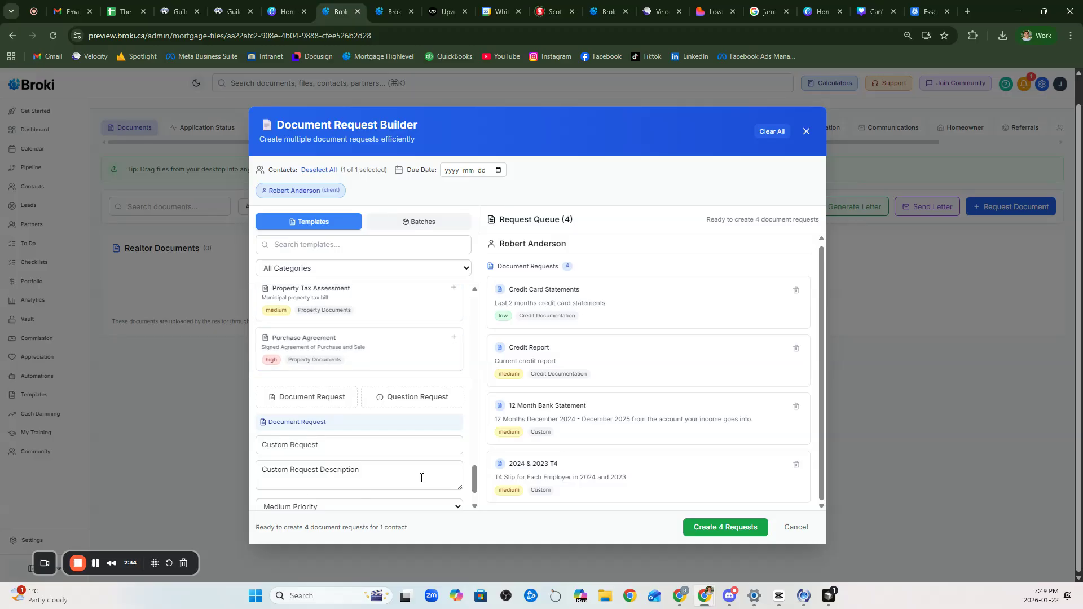
pyautogui.scroll(-2, 373, 480)
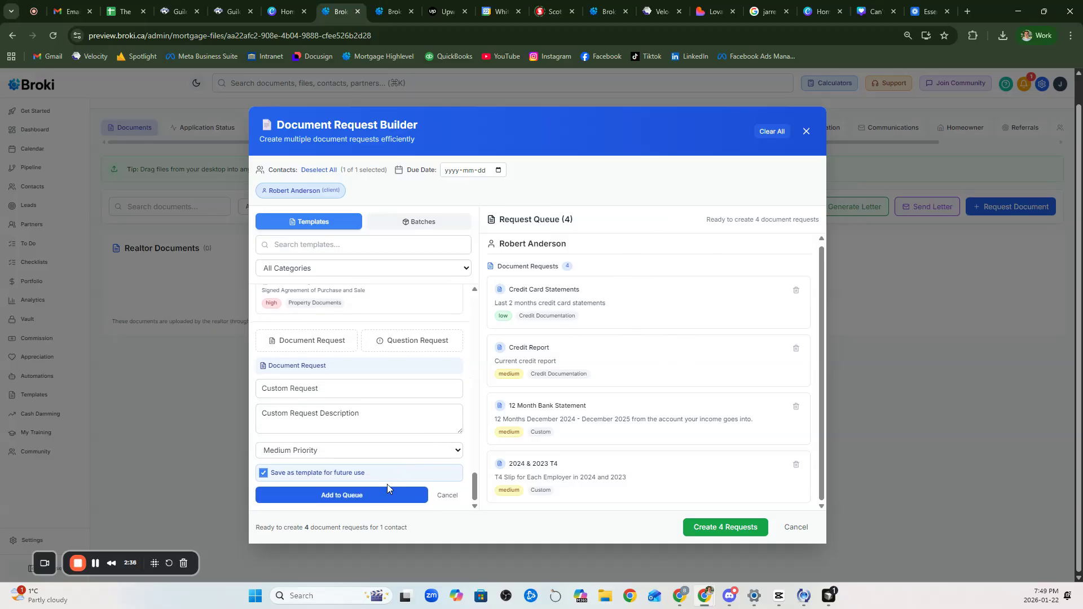
pyautogui.click(375, 497)
pyautogui.scroll(1, 625, 460)
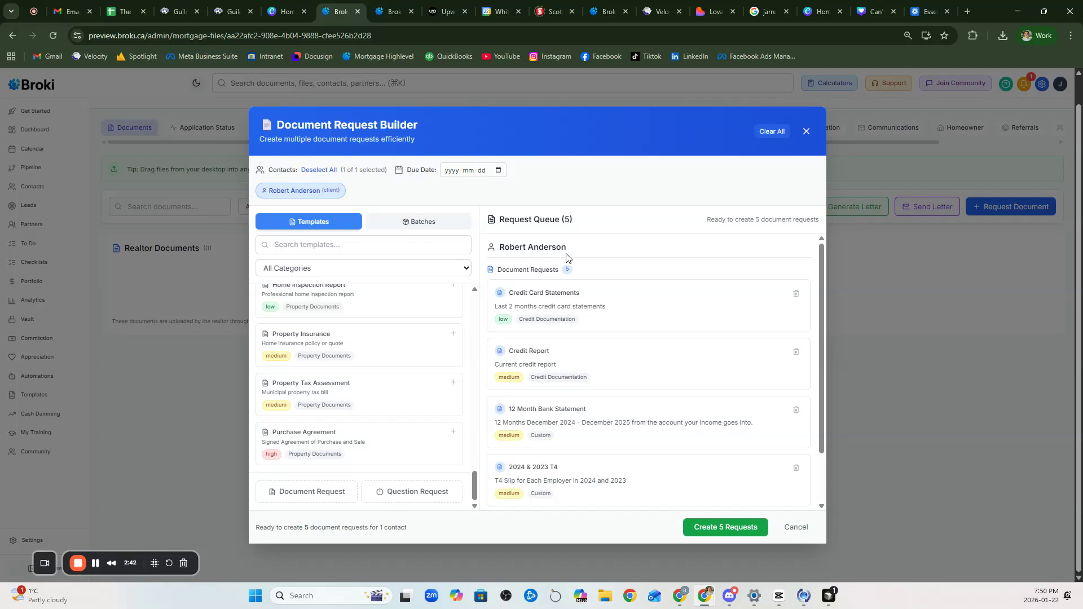
# Step: Create the five queued document requests for the client
pyautogui.click(721, 533)
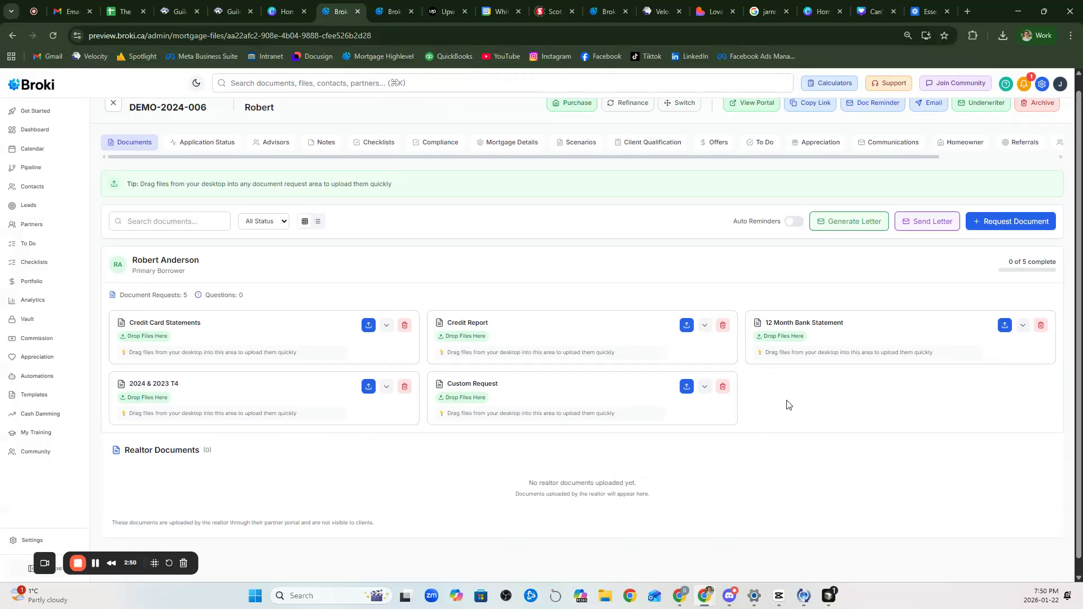
pyautogui.scroll(1, 786, 405)
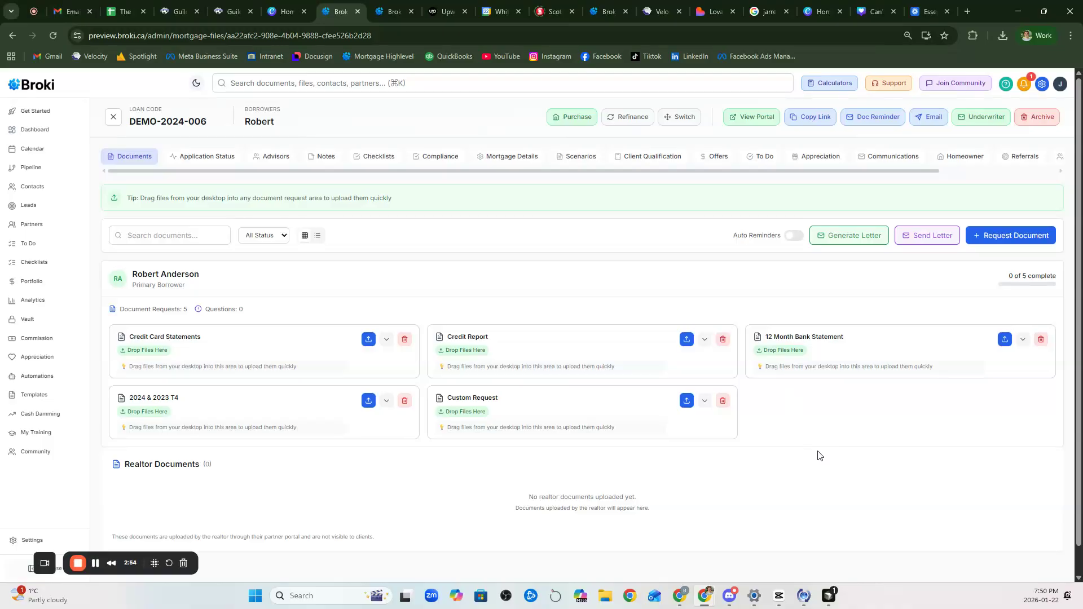
# Step: Start a document reminder email addressed to both listed recipients, the borrower and the law firm contact
pyautogui.click(883, 119)
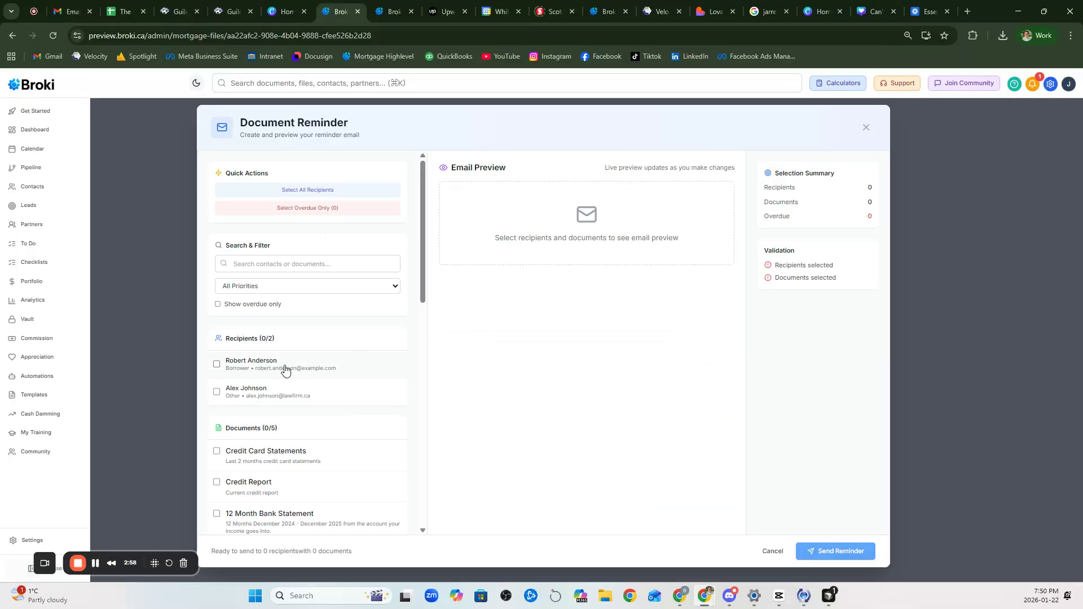
pyautogui.click(267, 376)
pyautogui.click(267, 394)
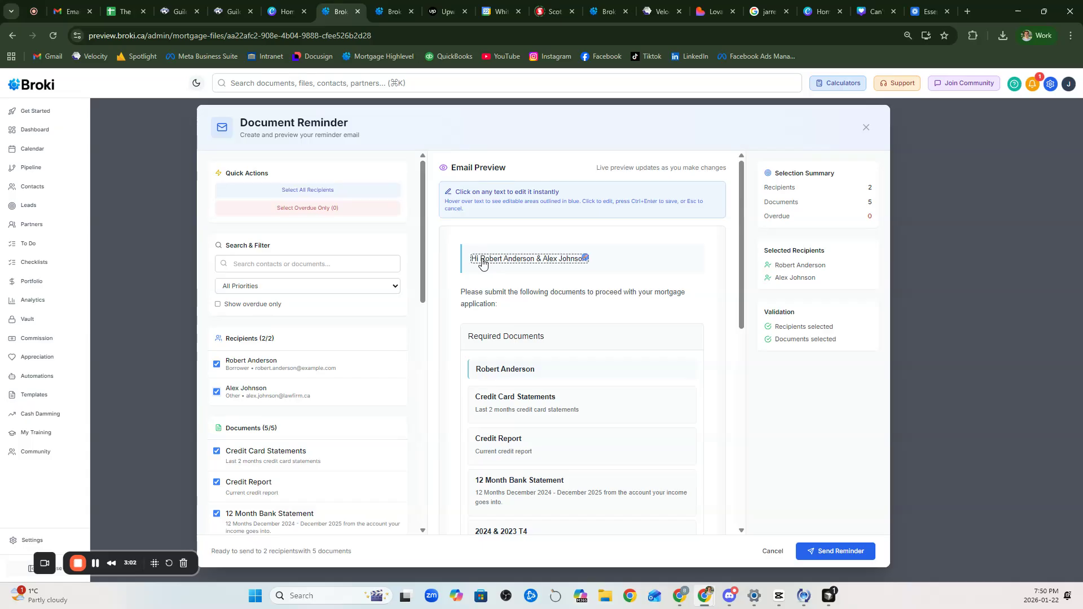
# Step: Fill the reminder's subject and custom message from the Initial Document Request template
pyautogui.scroll(-2, 599, 274)
pyautogui.scroll(-6, 314, 415)
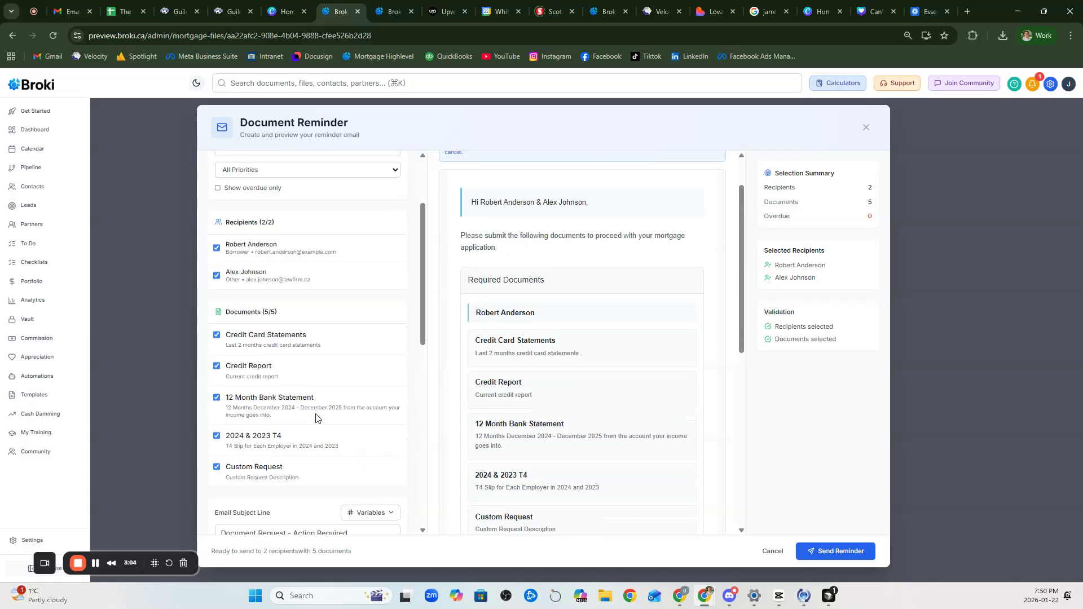
pyautogui.click(284, 377)
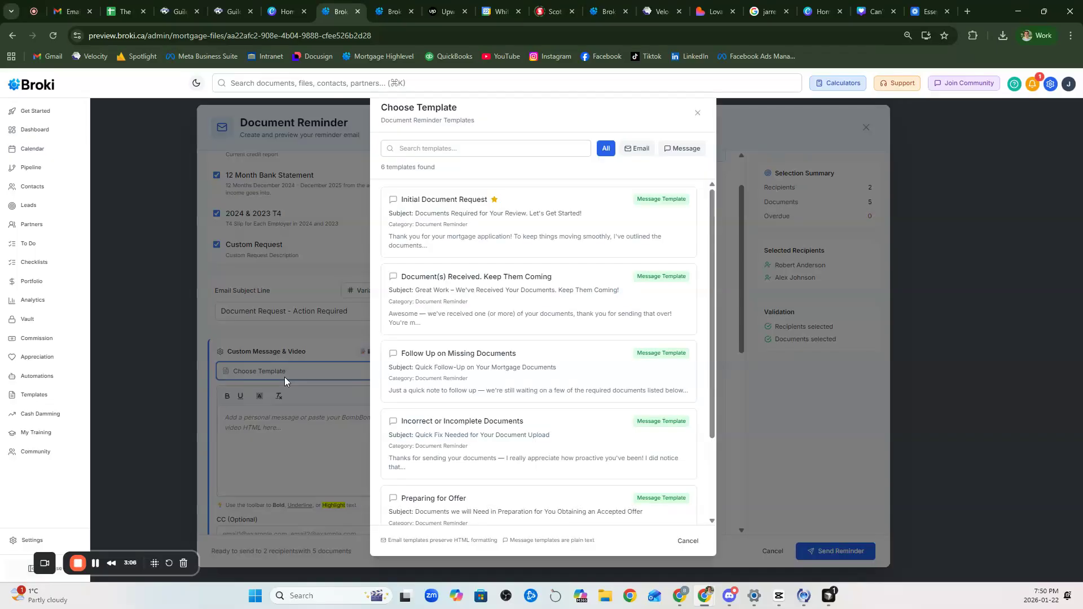
pyautogui.click(486, 248)
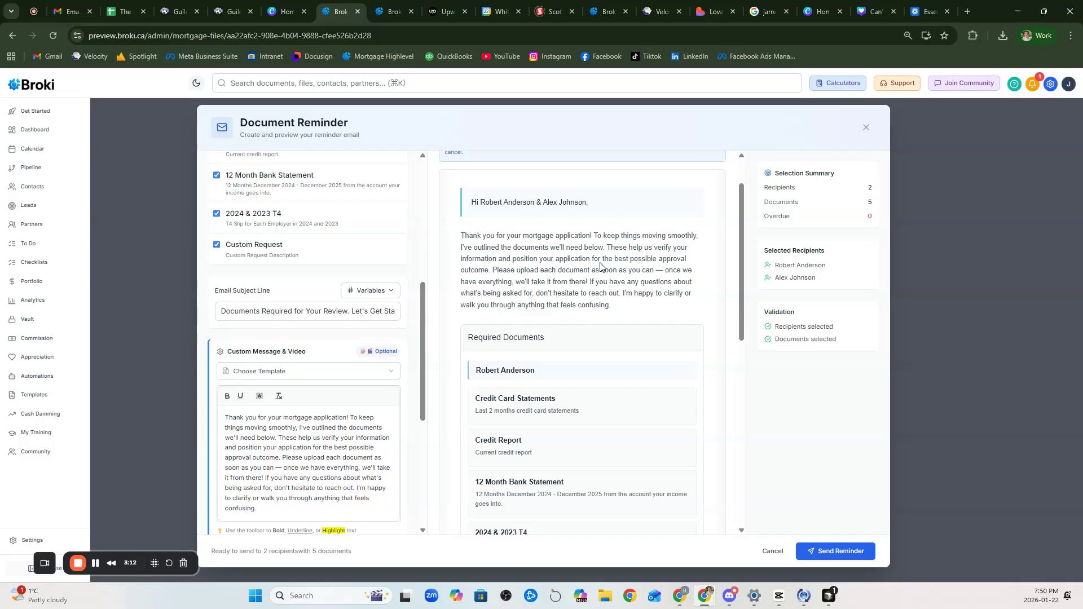
# Step: Delete the closing word "confusing." from the reminder's custom message
pyautogui.click(261, 512)
pyautogui.press('BackSpace')
pyautogui.press('BackSpace')
pyautogui.press('BackSpace')
pyautogui.press('BackSpace')
pyautogui.press('BackSpace')
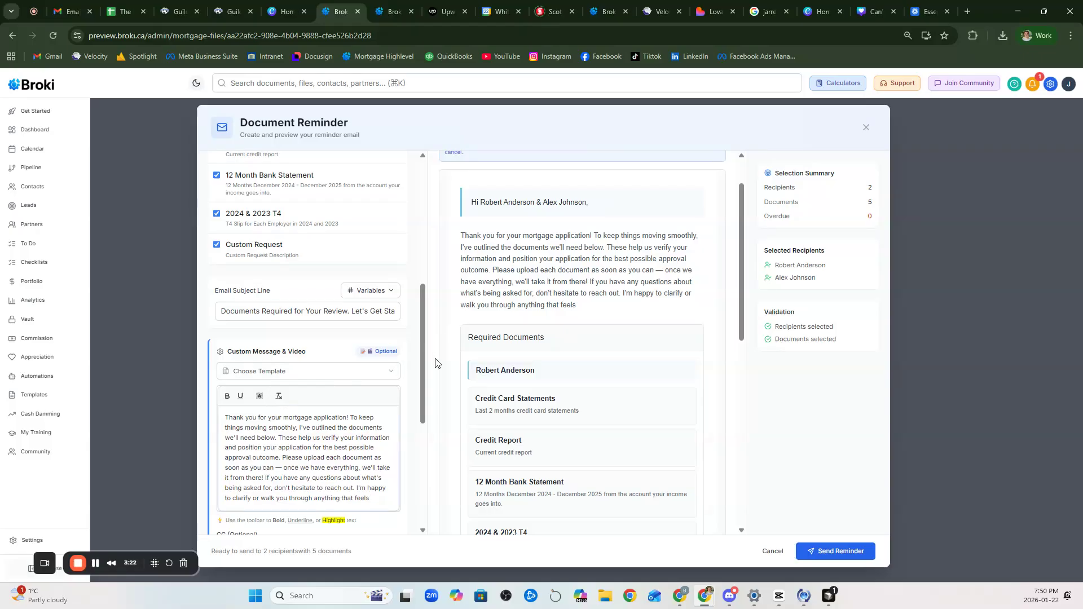
# Step: Examine the reminder's email preview, including the required documents list, the client portal link, the company logo and the signature
pyautogui.scroll(-3, 535, 320)
pyautogui.scroll(1, 531, 314)
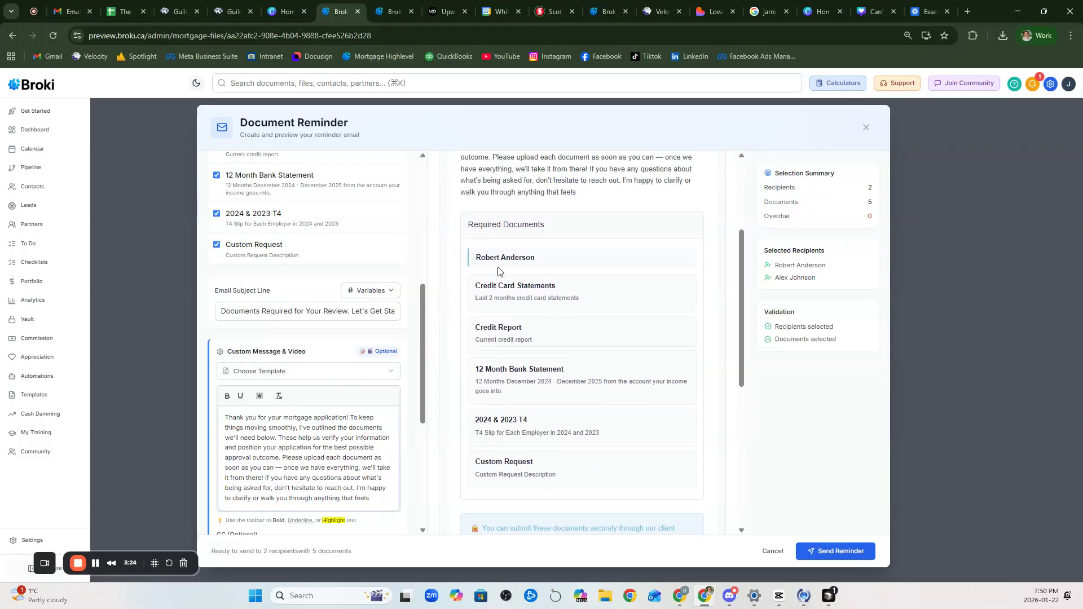
pyautogui.moveTo(474, 259); pyautogui.dragTo(556, 476)
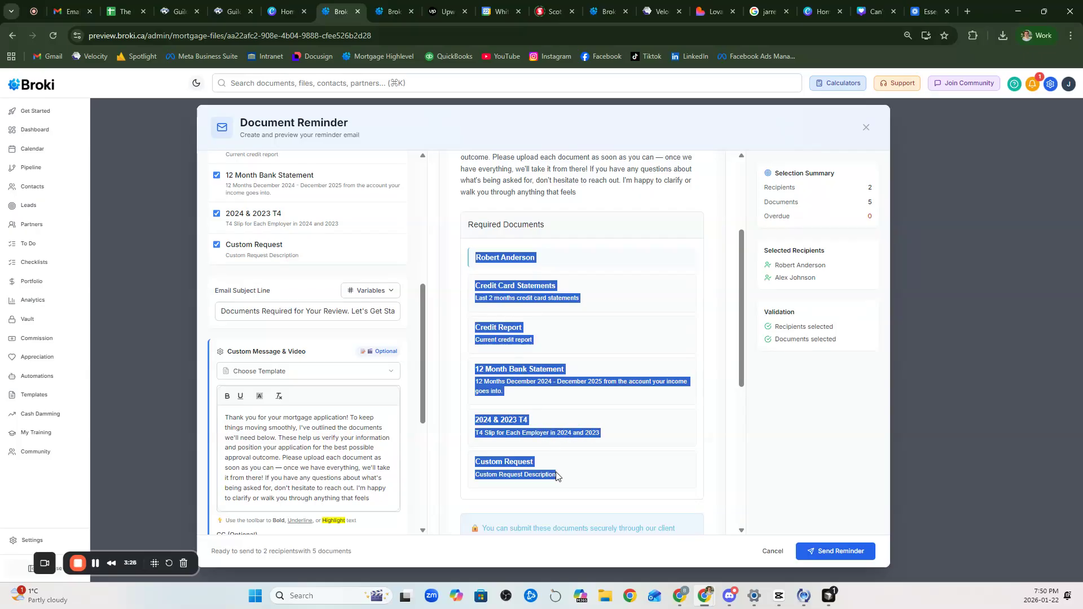
pyautogui.click(569, 491)
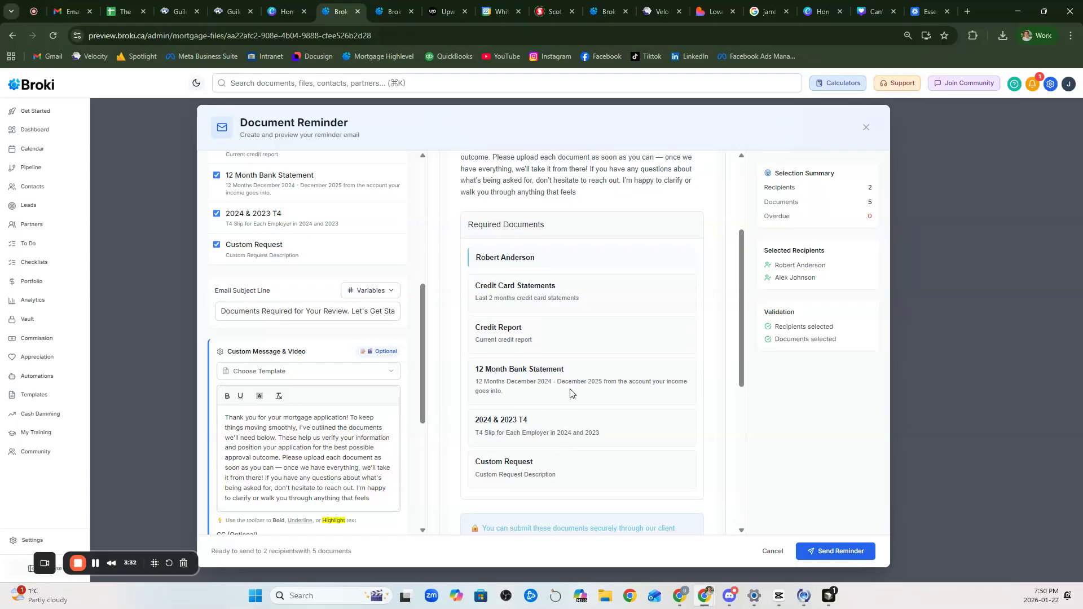
pyautogui.scroll(-3, 569, 390)
pyautogui.moveTo(613, 416); pyautogui.dragTo(648, 407)
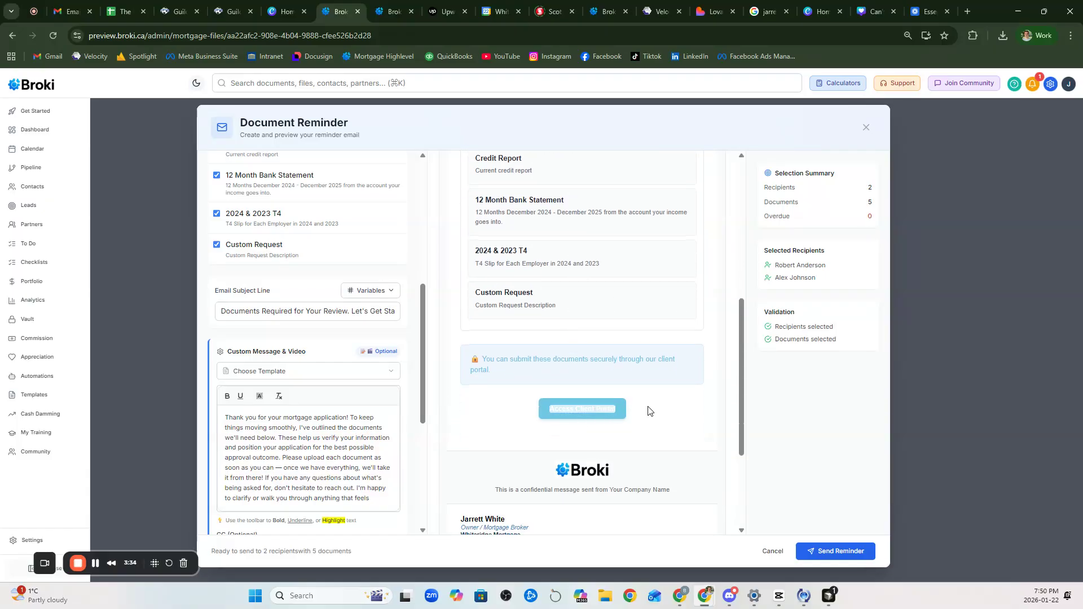
pyautogui.scroll(-3, 705, 384)
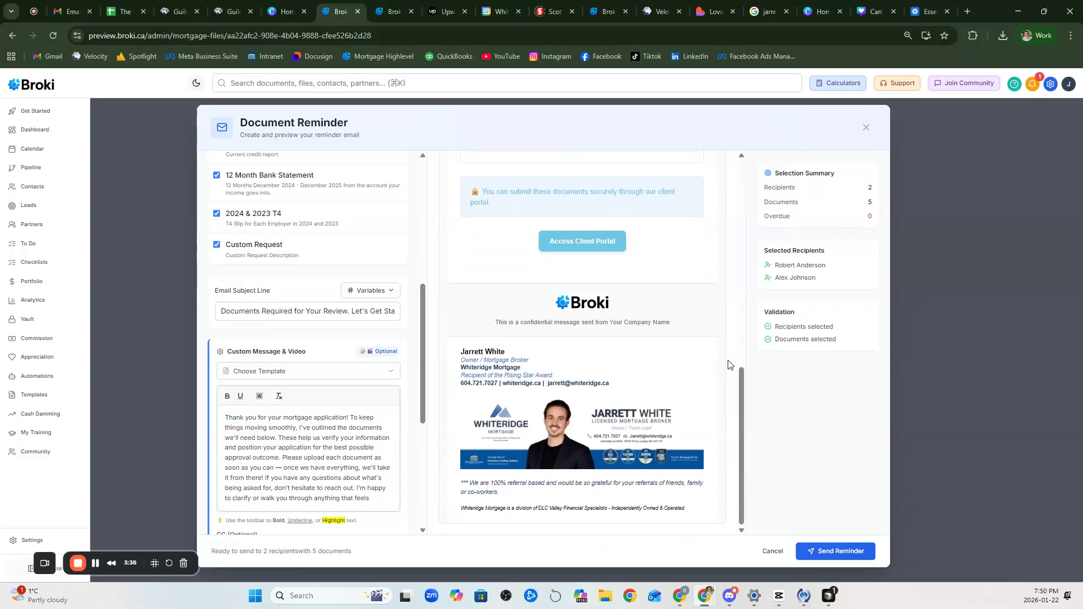
pyautogui.scroll(4, 638, 349)
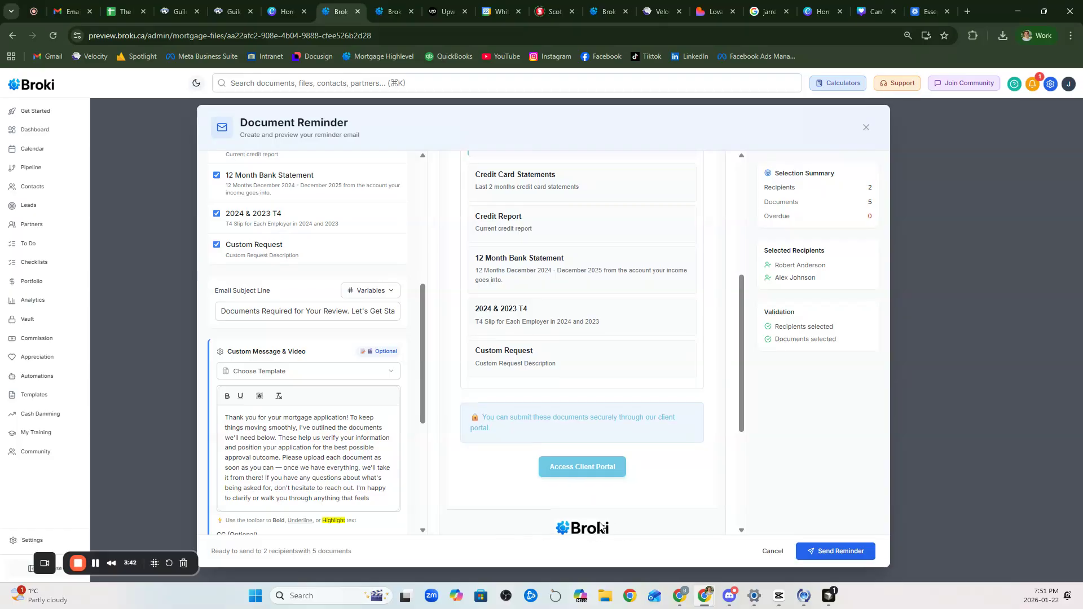
pyautogui.scroll(-1, 610, 527)
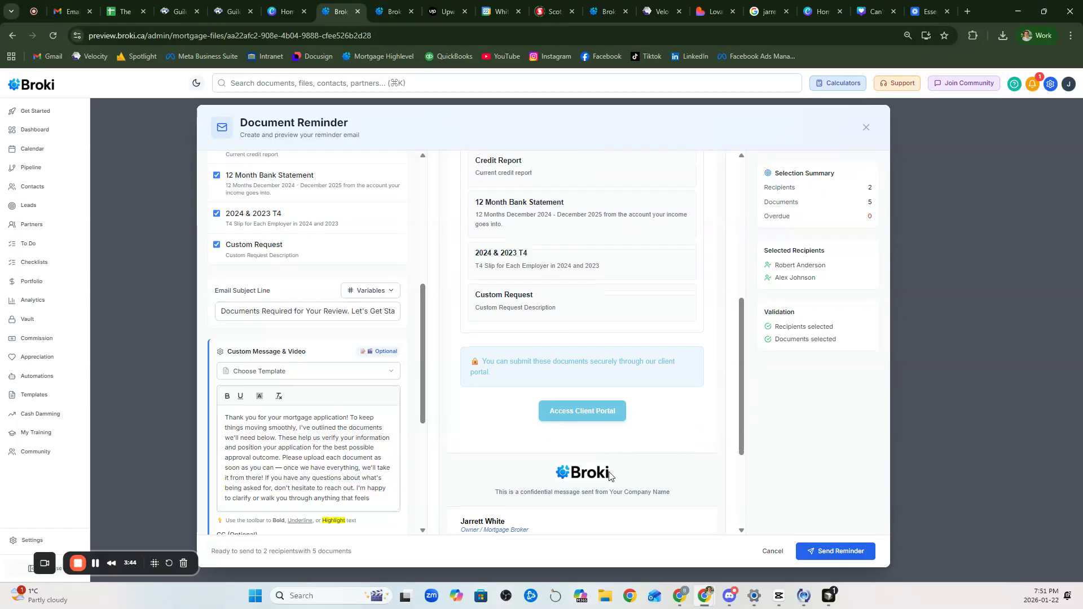
pyautogui.scroll(1, 535, 477)
pyautogui.tripleClick(567, 463)
pyautogui.click(540, 451)
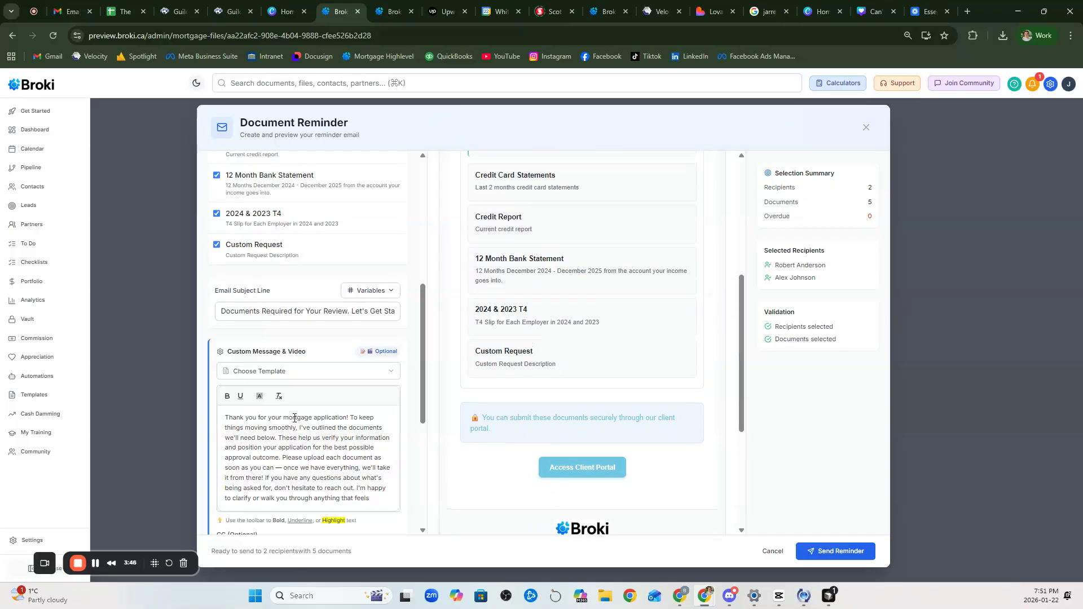
# Step: Review the reminder's CC, BCC, signature and sender options against the preview, and close the reminder without sending it
pyautogui.scroll(-4, 291, 422)
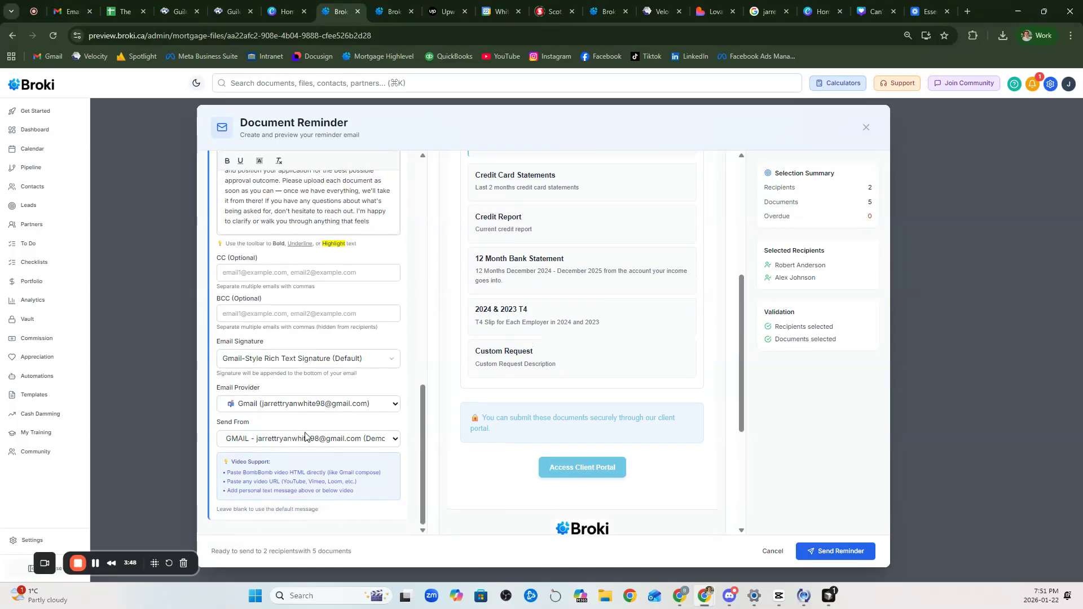
pyautogui.scroll(4, 310, 364)
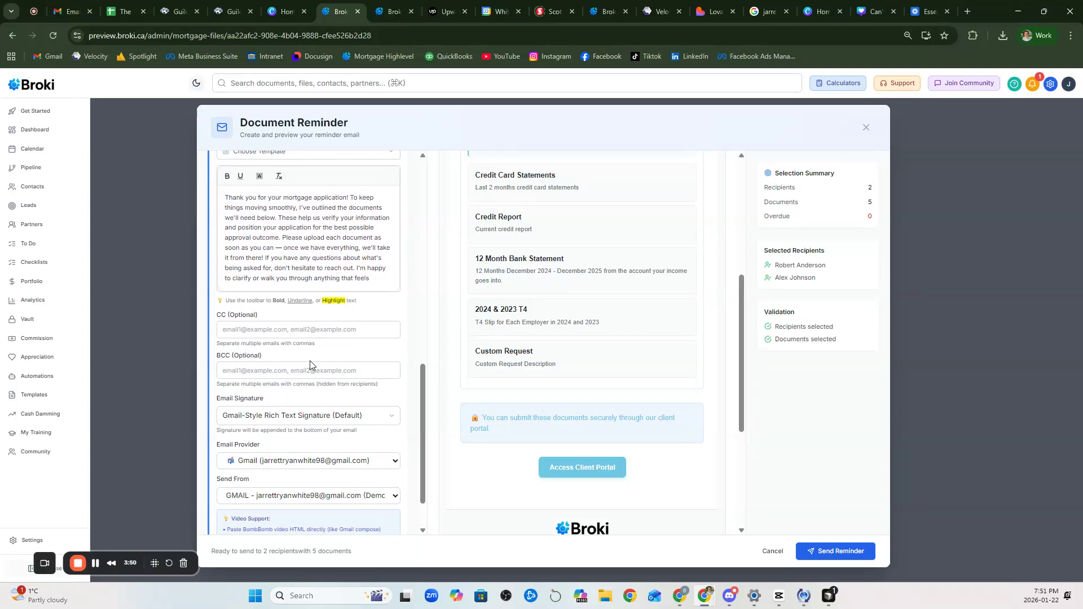
pyautogui.scroll(4, 310, 365)
pyautogui.scroll(-4, 557, 429)
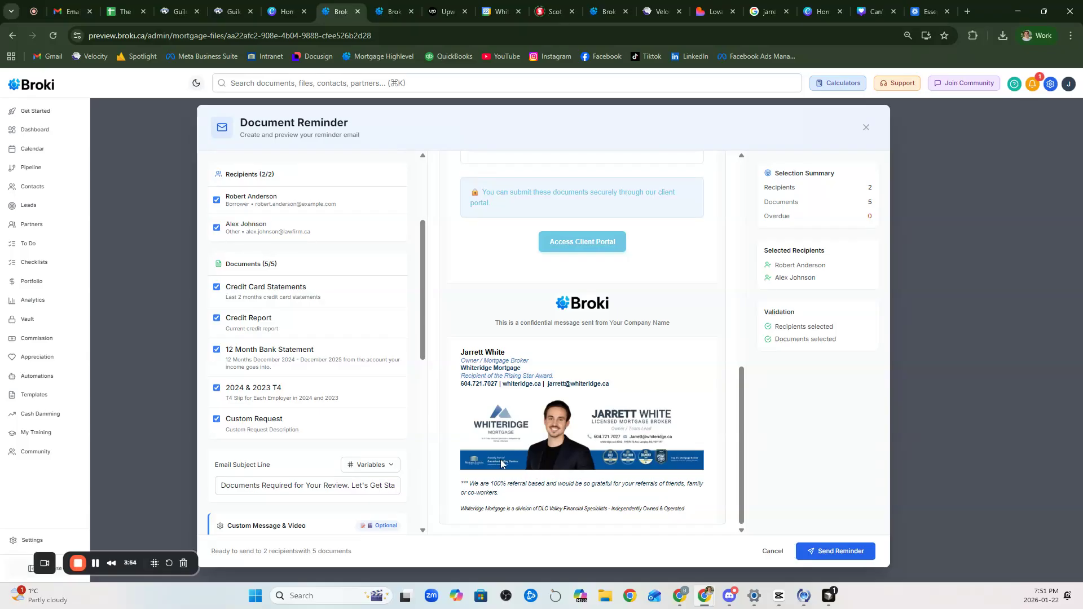
pyautogui.scroll(10, 458, 437)
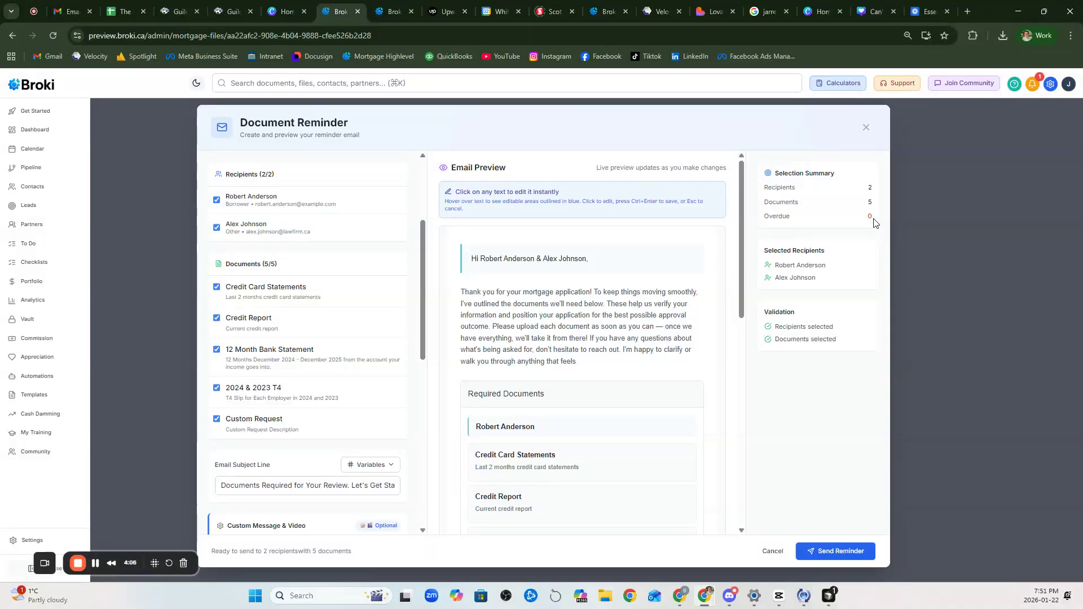
pyautogui.click(866, 126)
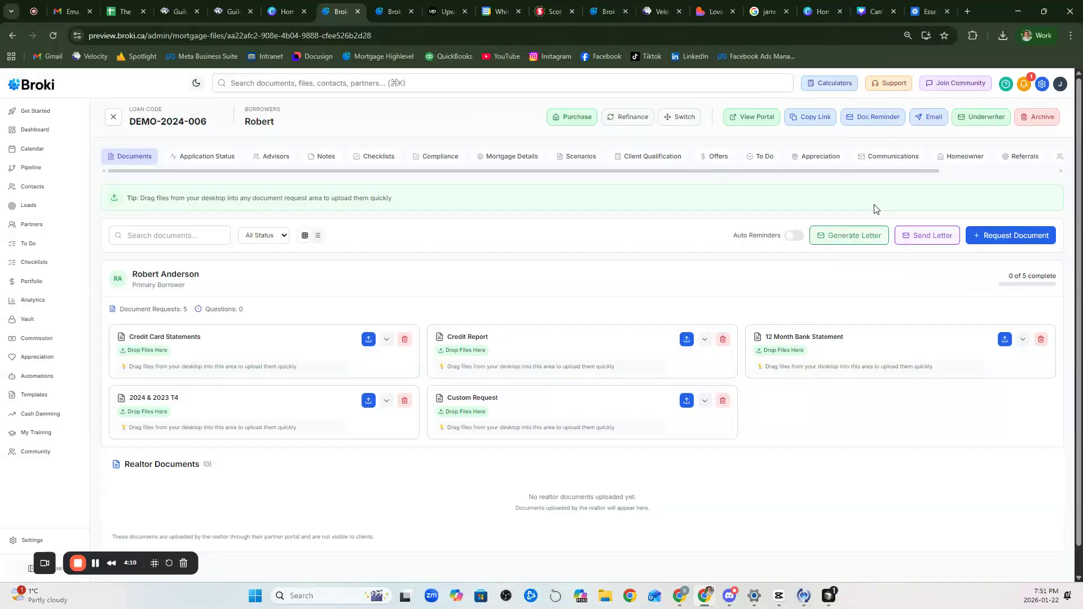
# Step: View the client's portal and examine its completion progress and the requested documents with their descriptions
pyautogui.click(742, 118)
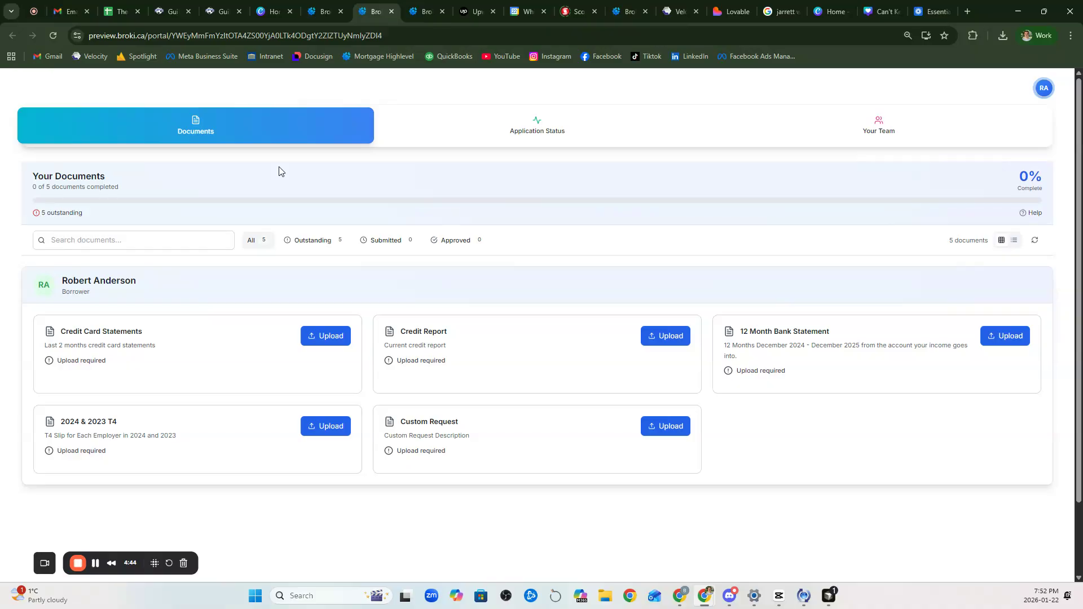
pyautogui.moveTo(1009, 180); pyautogui.dragTo(1039, 179)
pyautogui.moveTo(58, 331); pyautogui.dragTo(175, 340)
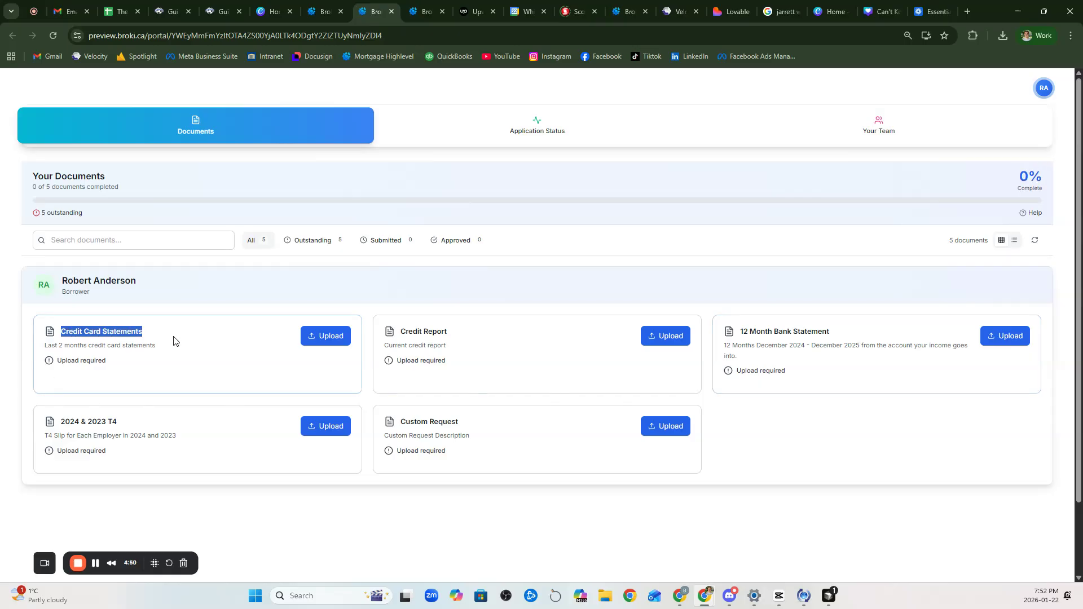
pyautogui.click(375, 354)
pyautogui.moveTo(382, 347); pyautogui.dragTo(443, 344)
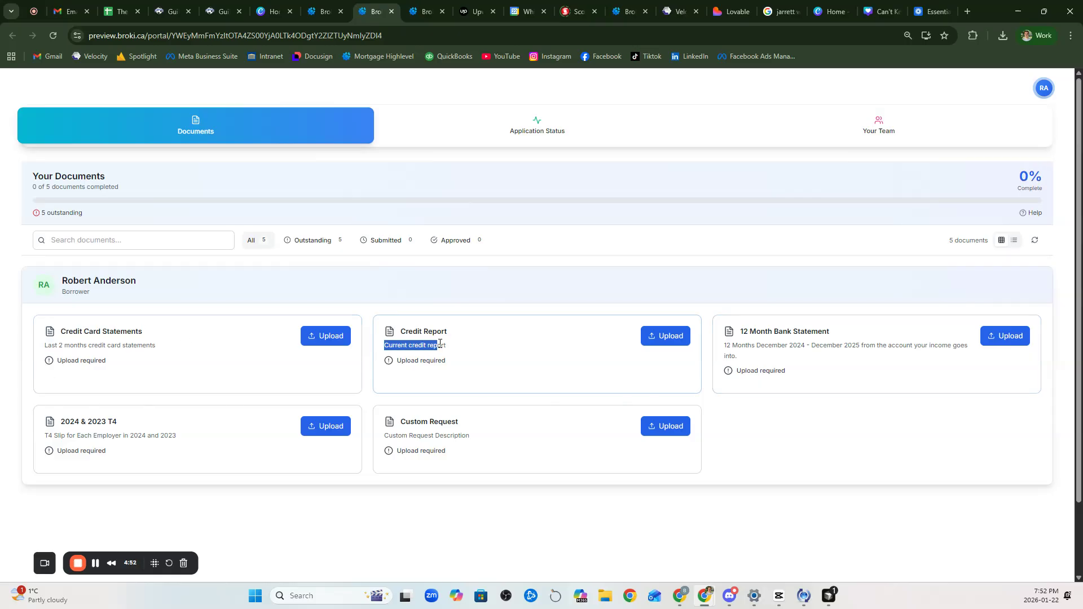
pyautogui.click(520, 354)
pyautogui.scroll(-1, 480, 339)
pyautogui.scroll(-2, 480, 339)
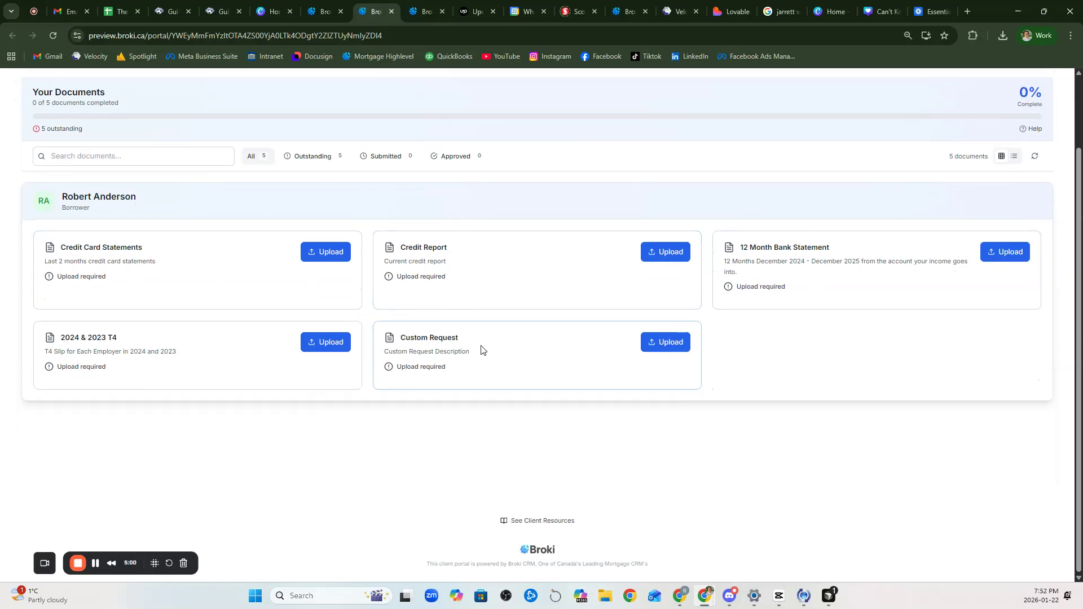
pyautogui.scroll(3, 481, 350)
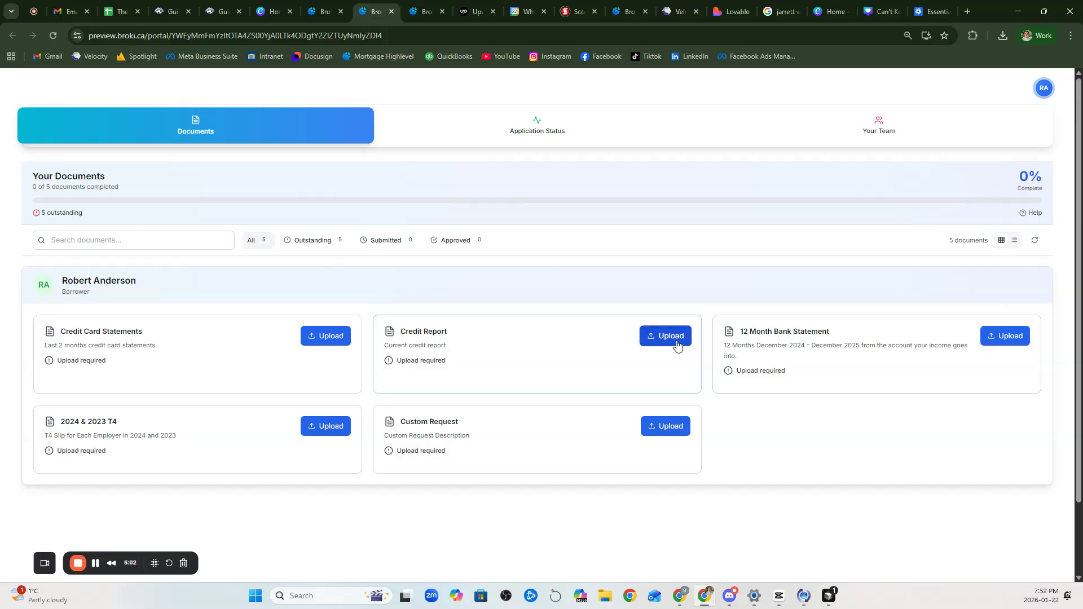
# Step: Upload "Financial stress and burning house" to the portal's Credit Report request and expand that request's document history
pyautogui.click(663, 336)
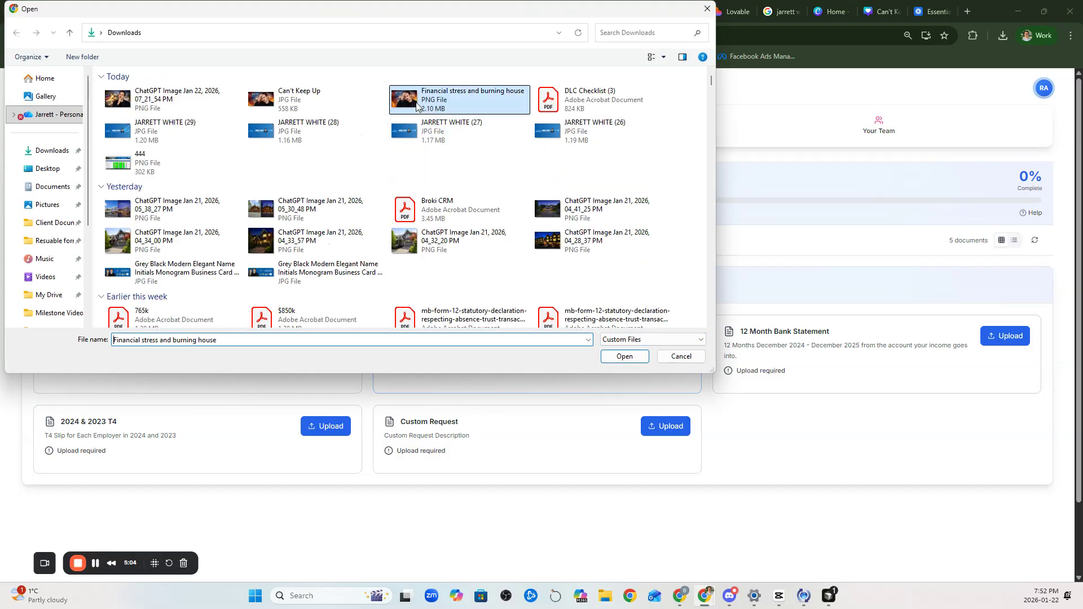
pyautogui.doubleClick(446, 97)
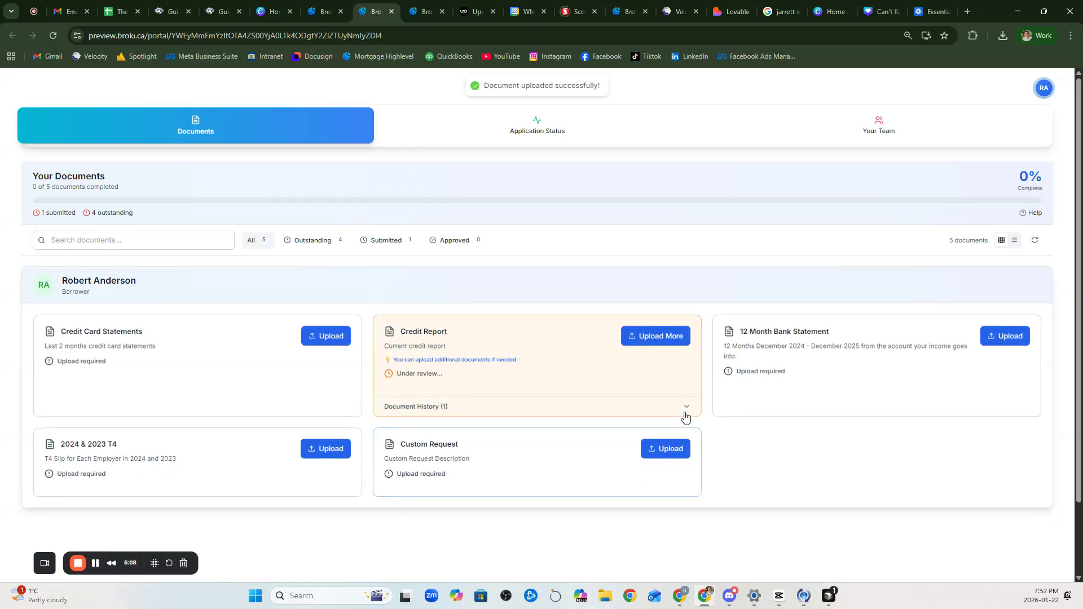
pyautogui.click(684, 410)
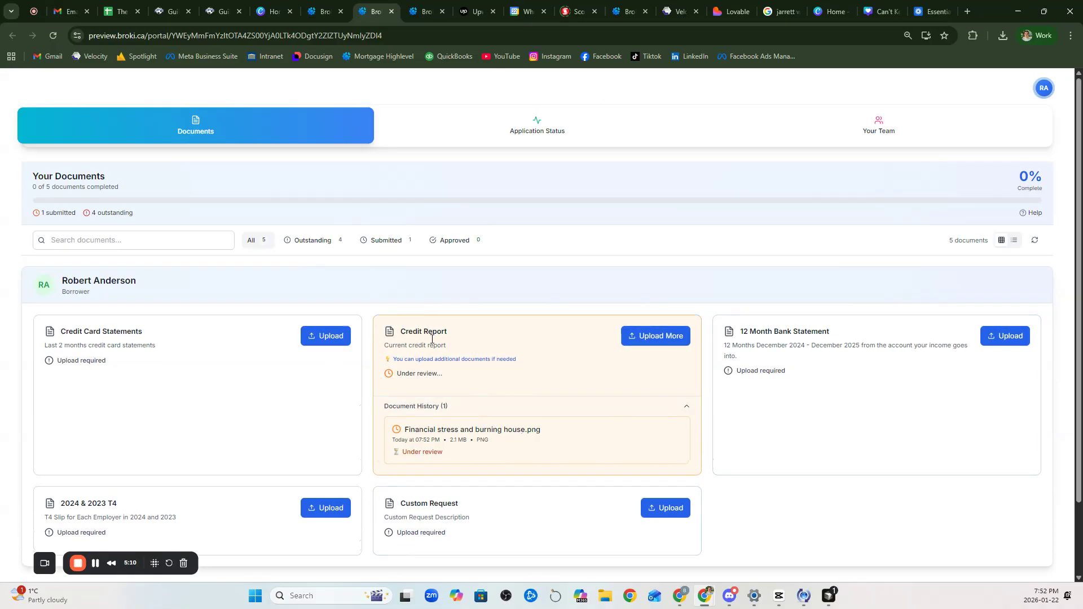
pyautogui.scroll(-1, 620, 349)
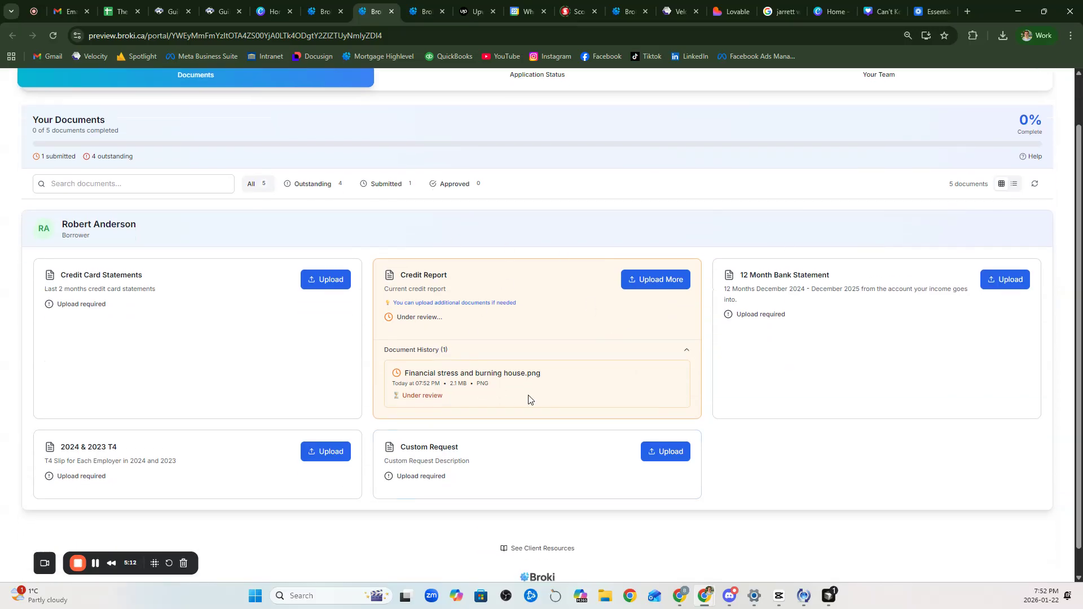
pyautogui.scroll(2, 528, 399)
# Step: Return to the broker's loan file, reload it and open its documents section
pyautogui.click(321, 11)
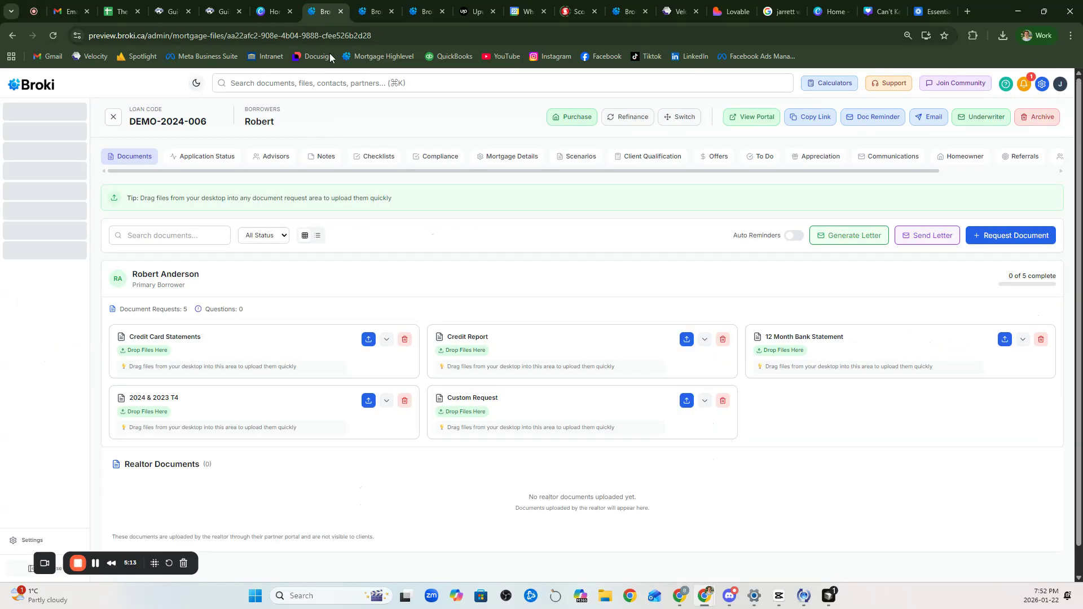
pyautogui.click(54, 36)
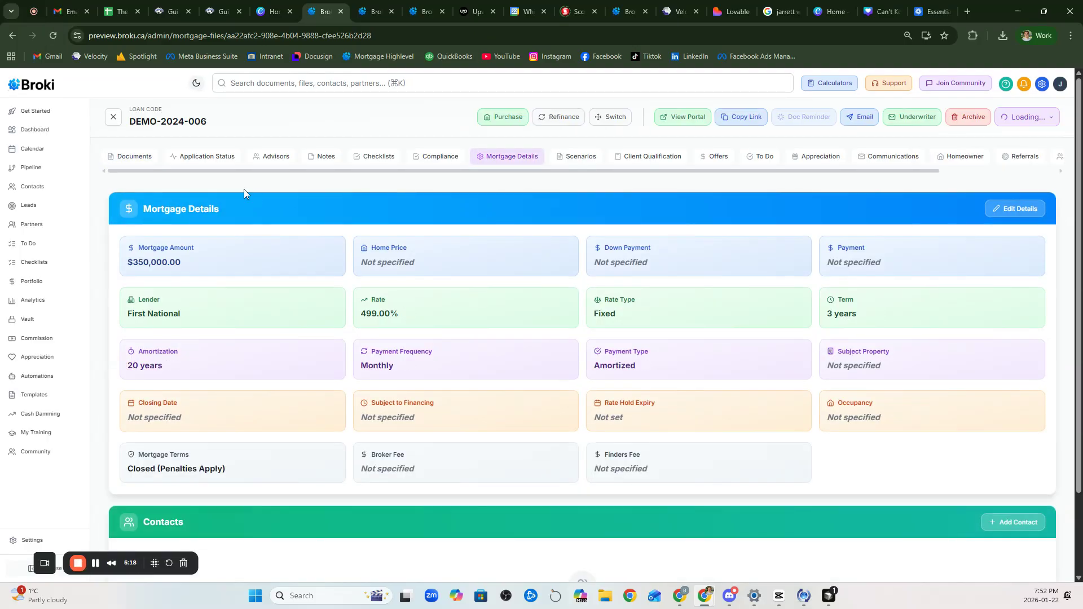
pyautogui.click(117, 156)
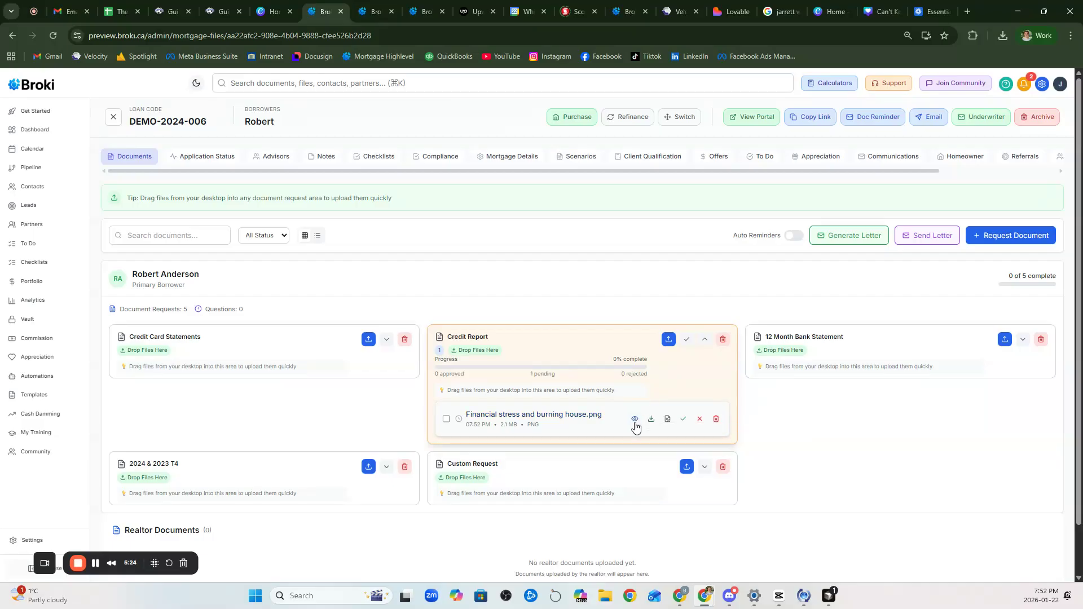
# Step: Start rejecting the file uploaded for Credit Report and cancel the rejection
pyautogui.click(698, 419)
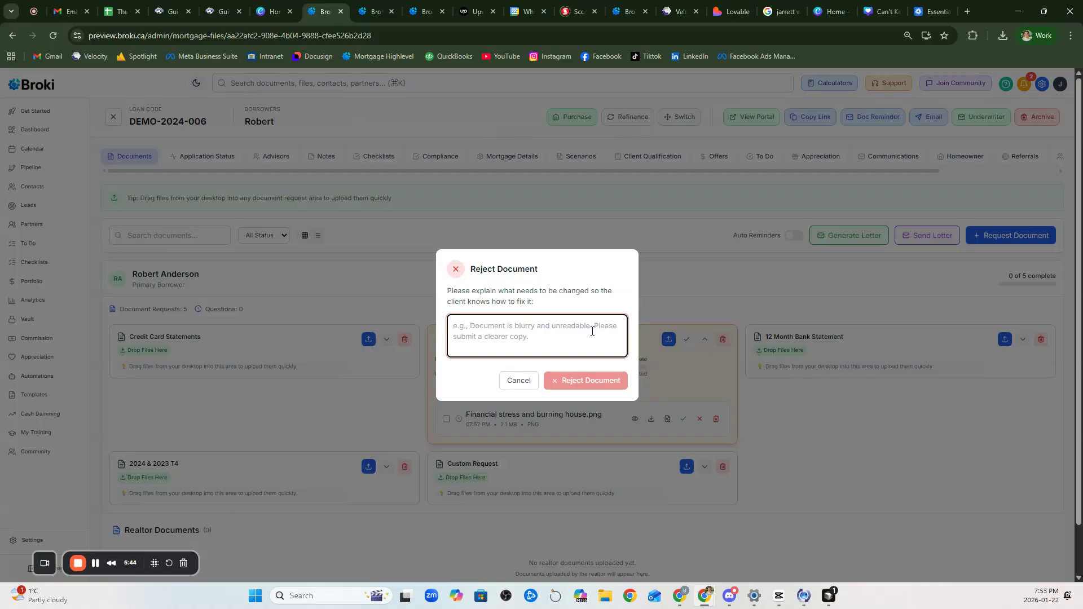
pyautogui.click(519, 380)
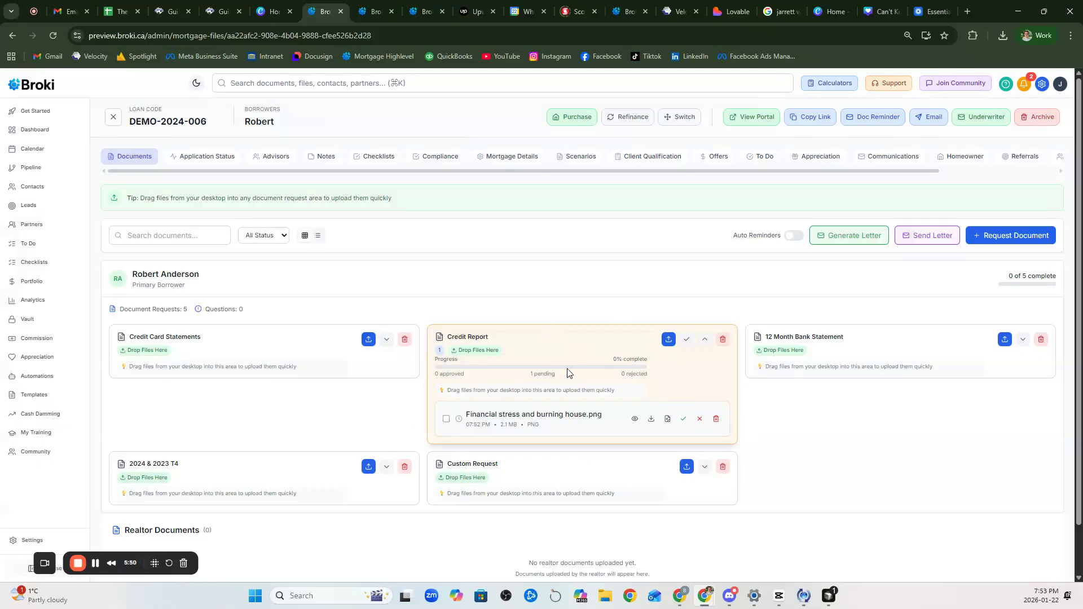
# Step: Approve and rename the file uploaded for Credit Report, and append "Sept" to its new name
pyautogui.click(446, 420)
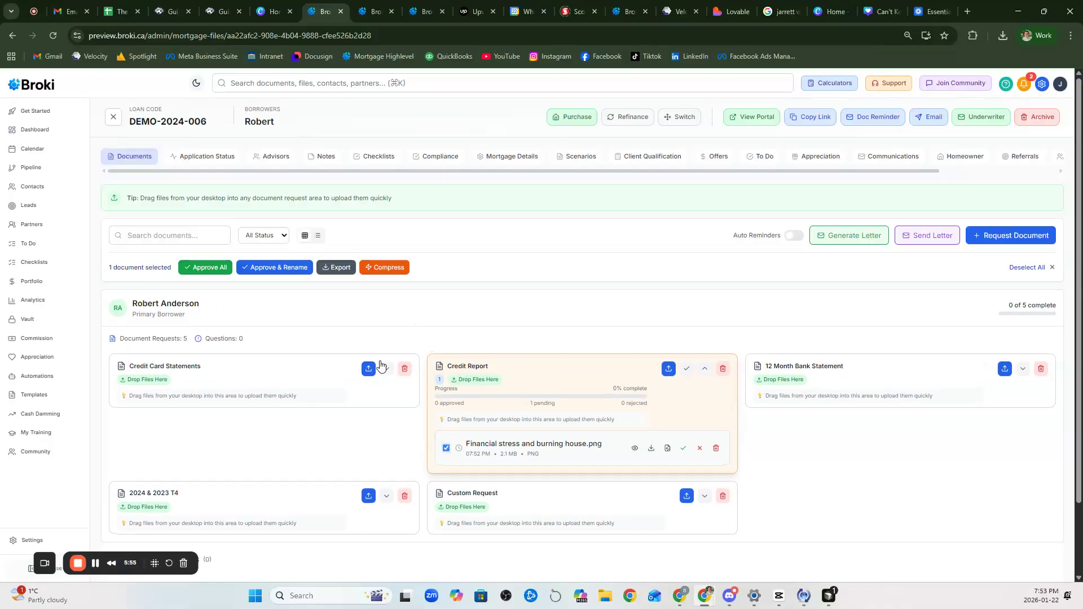
pyautogui.click(272, 269)
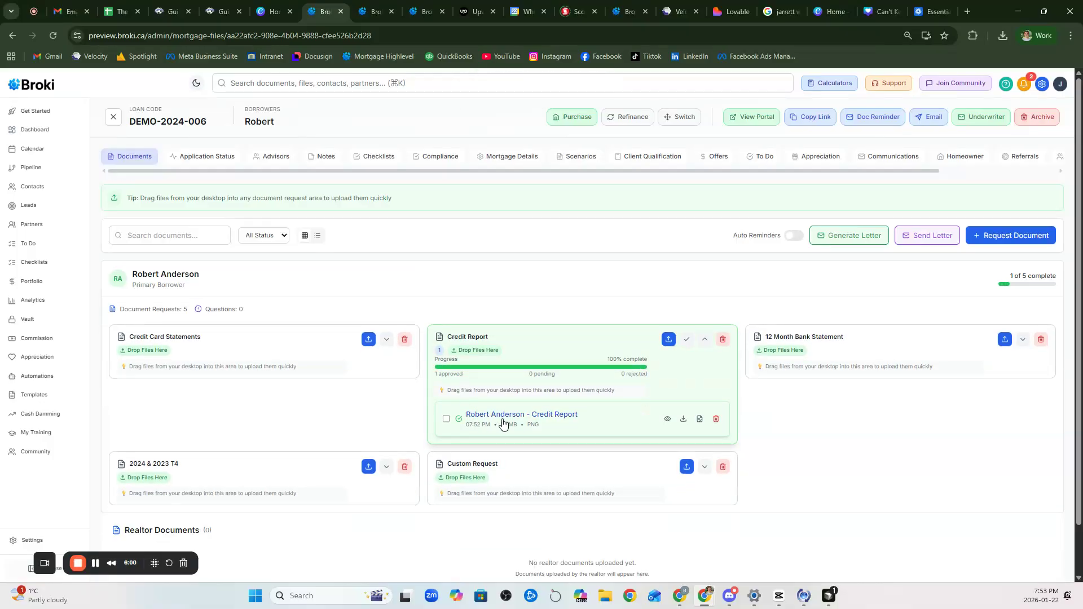
pyautogui.click(610, 417)
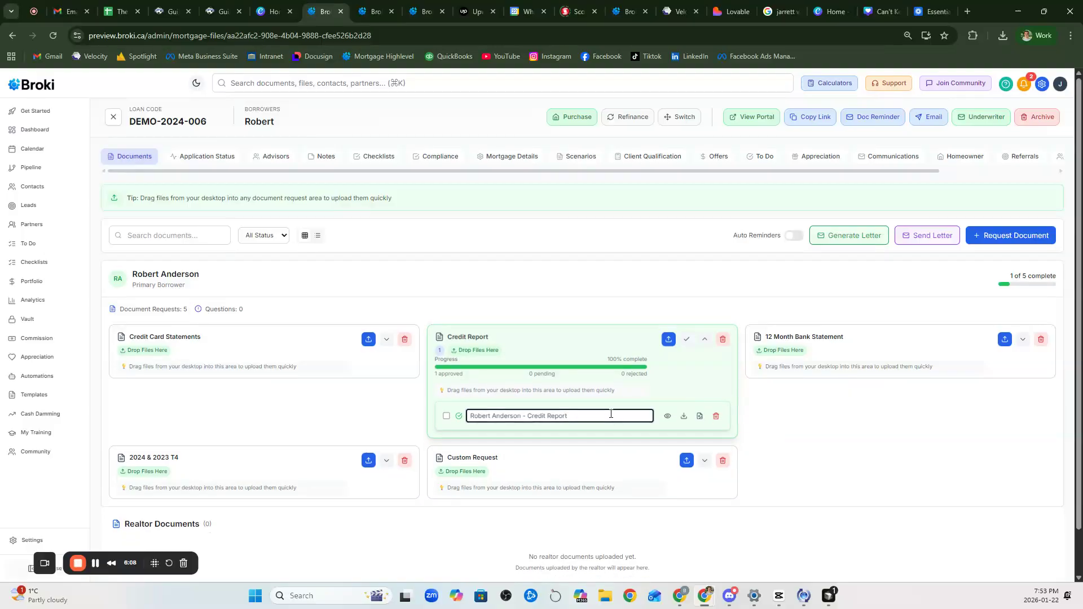
pyautogui.write('2')
pyautogui.write('ept')
pyautogui.press('Return')
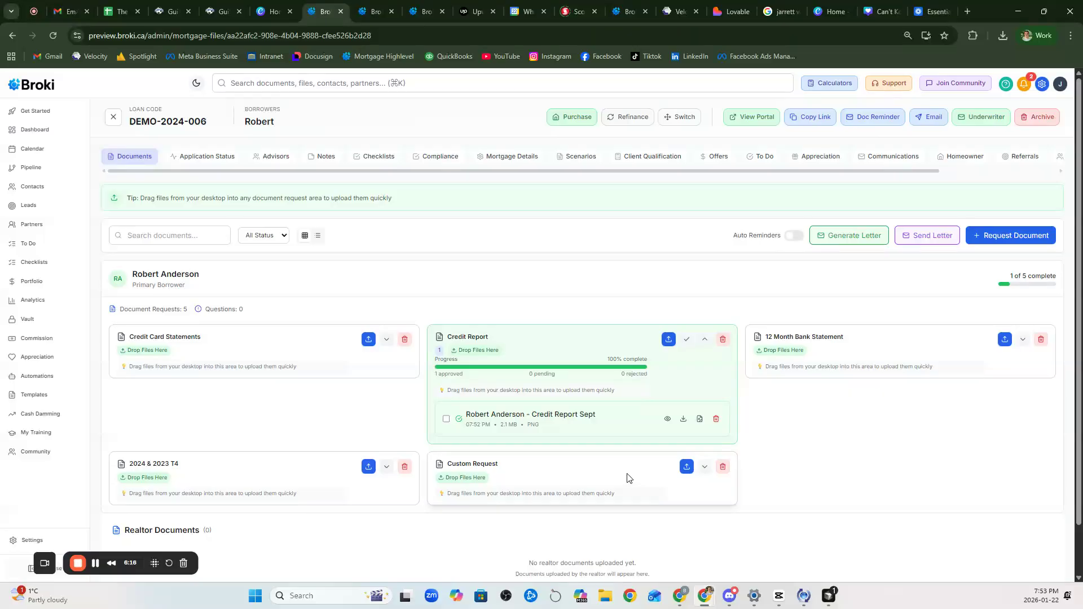
# Step: Move the approved file from Credit Report to Credit Card Statements and apply Approve & Rename to it there
pyautogui.moveTo(587, 415); pyautogui.dragTo(363, 358)
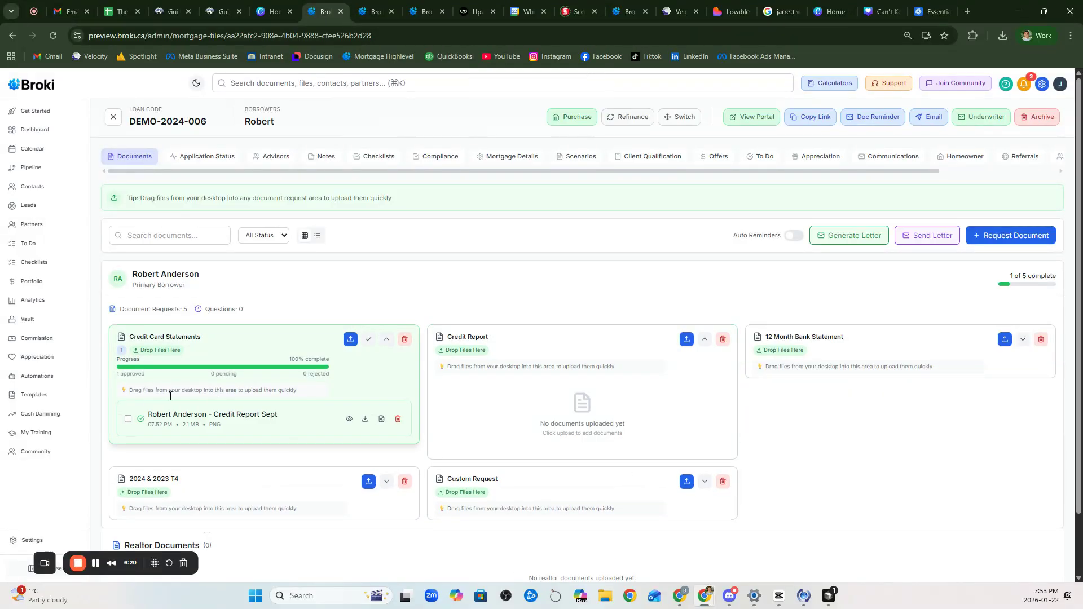
pyautogui.click(128, 419)
pyautogui.click(251, 270)
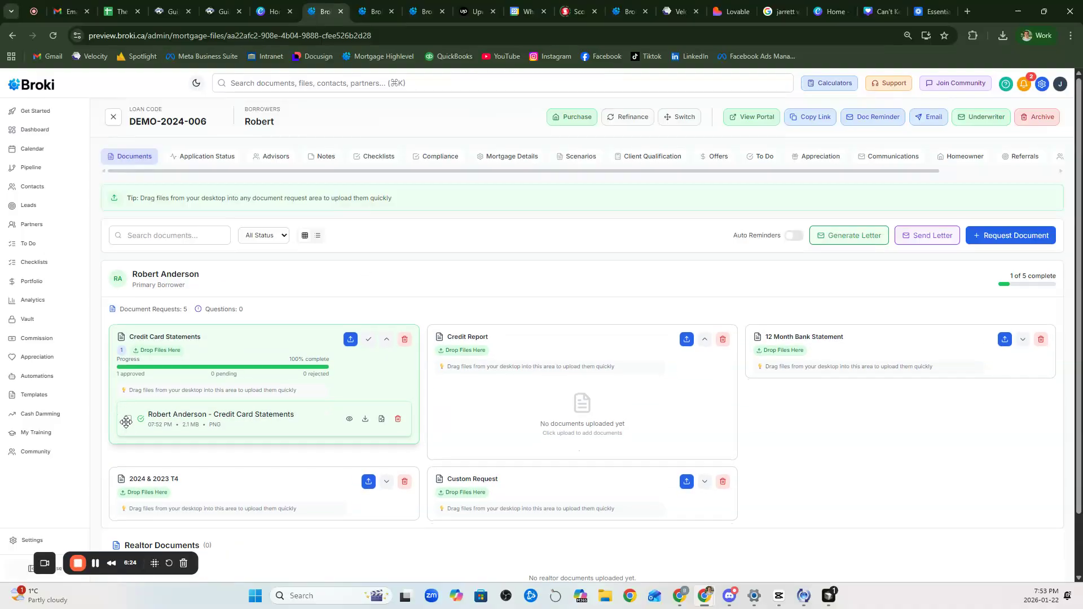
pyautogui.click(129, 420)
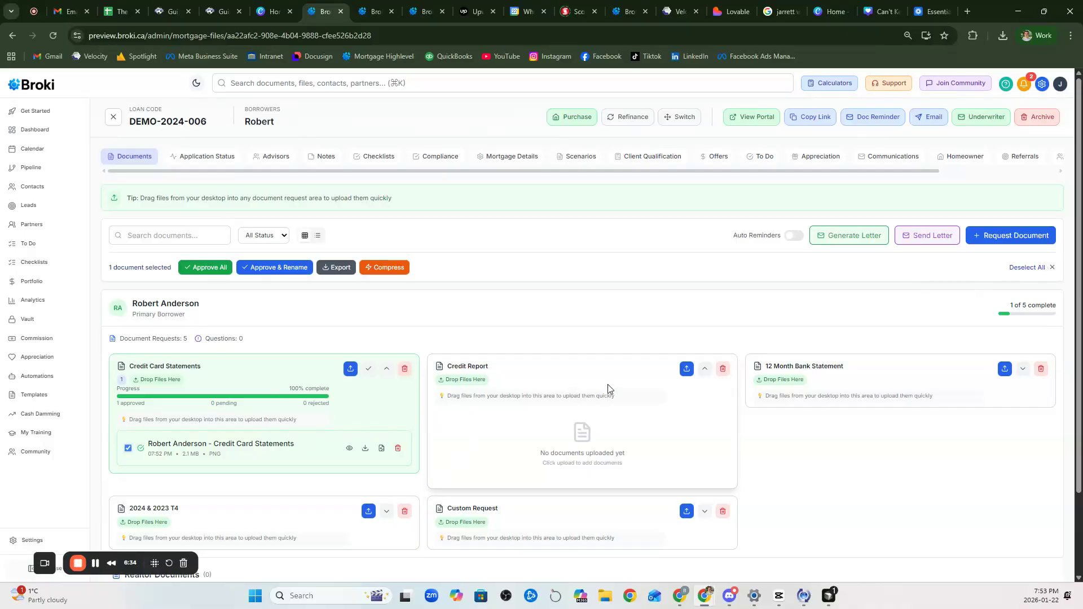
# Step: Preview a document reminder addressed to the primary borrower, examine the outstanding documents it includes, and cancel it without sending
pyautogui.click(879, 118)
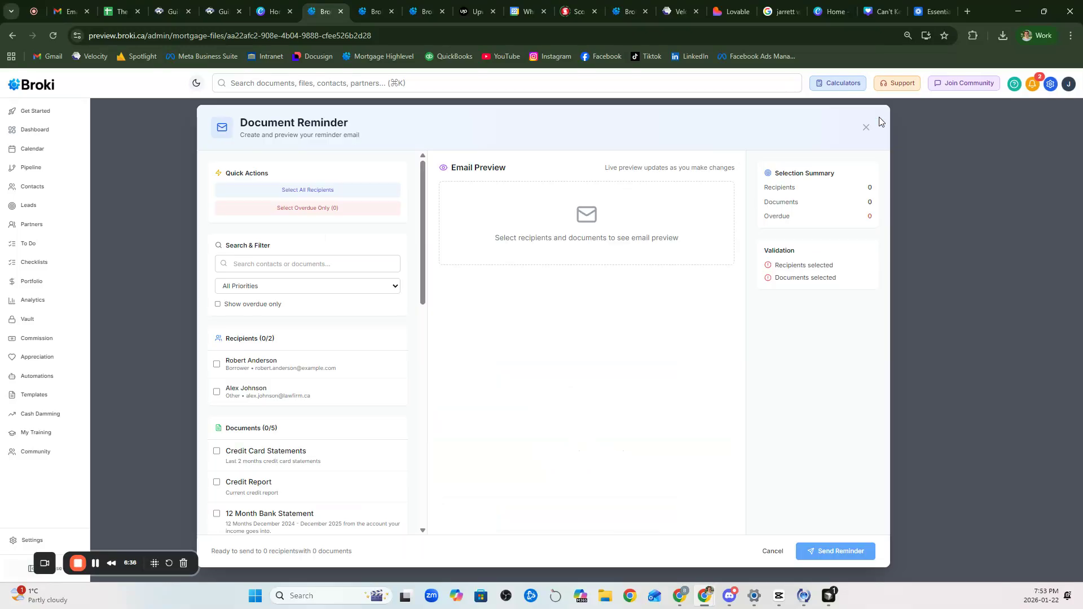
pyautogui.click(229, 363)
pyautogui.scroll(-2, 562, 341)
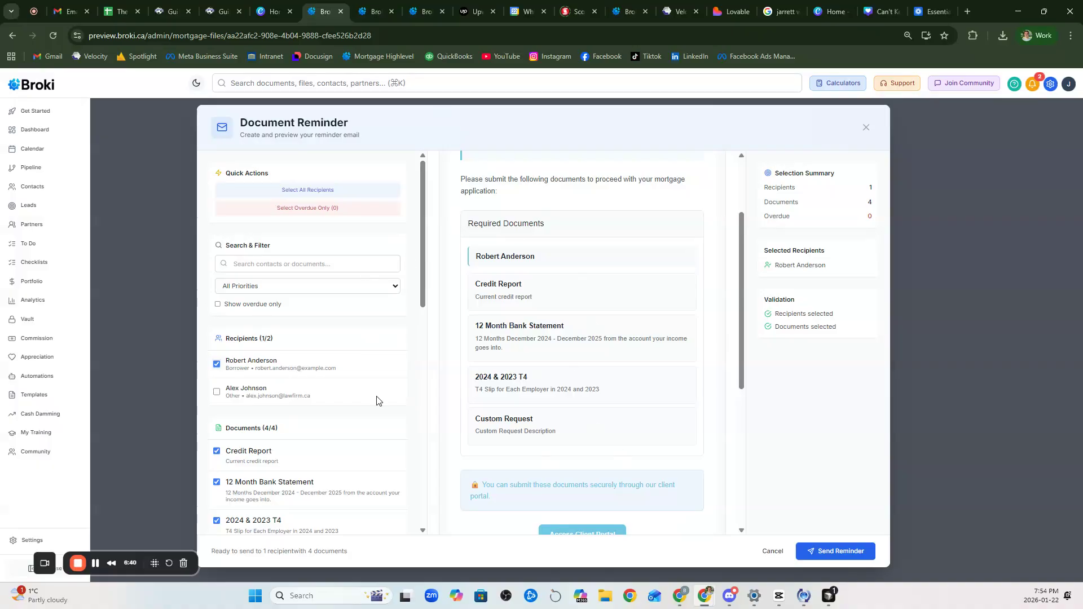
pyautogui.scroll(-2, 273, 431)
pyautogui.scroll(1, 273, 423)
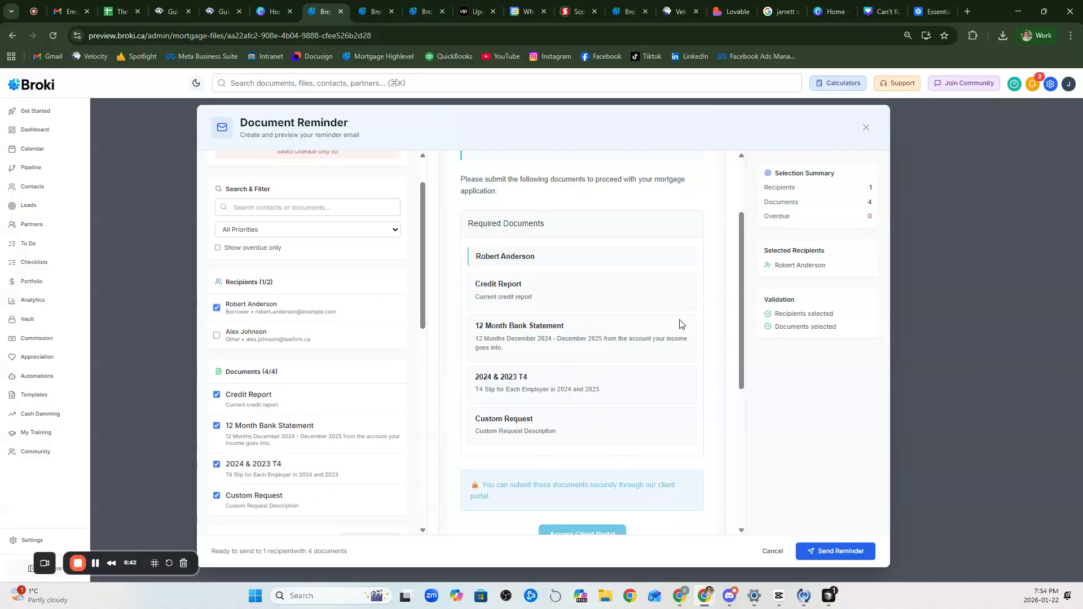
pyautogui.click(761, 551)
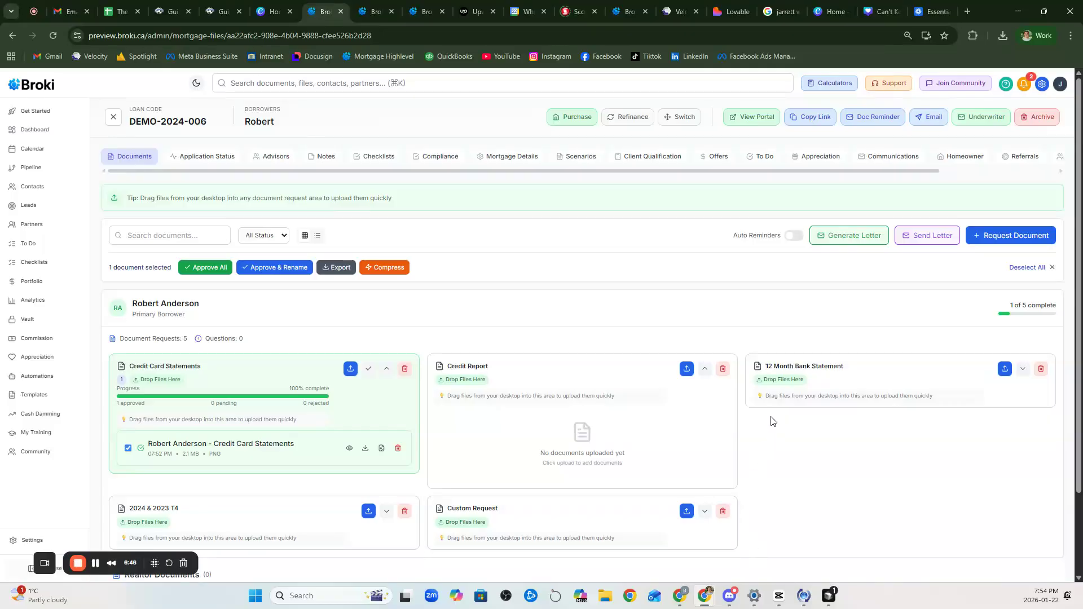
# Step: Enable automatic document reminders for the file with a frequency of Every 3 Days and the Pacific Time (Vancouver) timezone
pyautogui.click(792, 236)
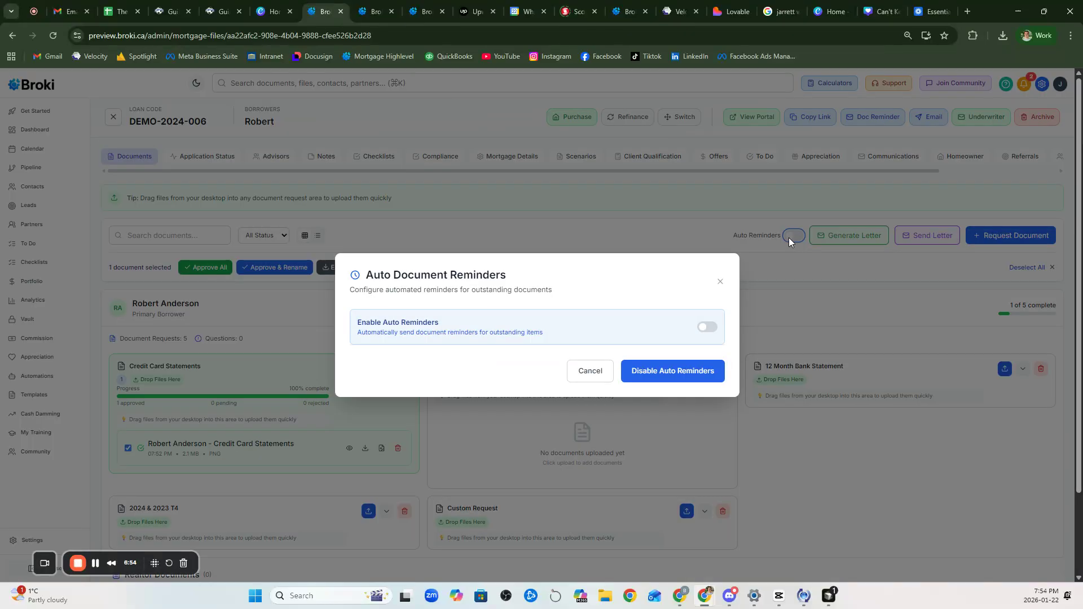
pyautogui.click(706, 327)
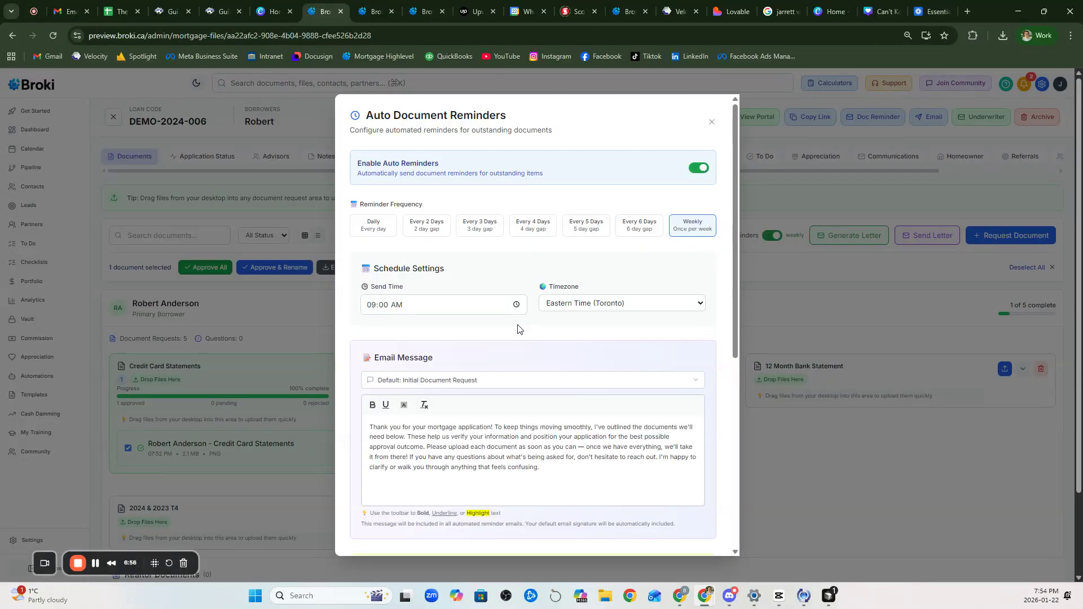
pyautogui.click(371, 232)
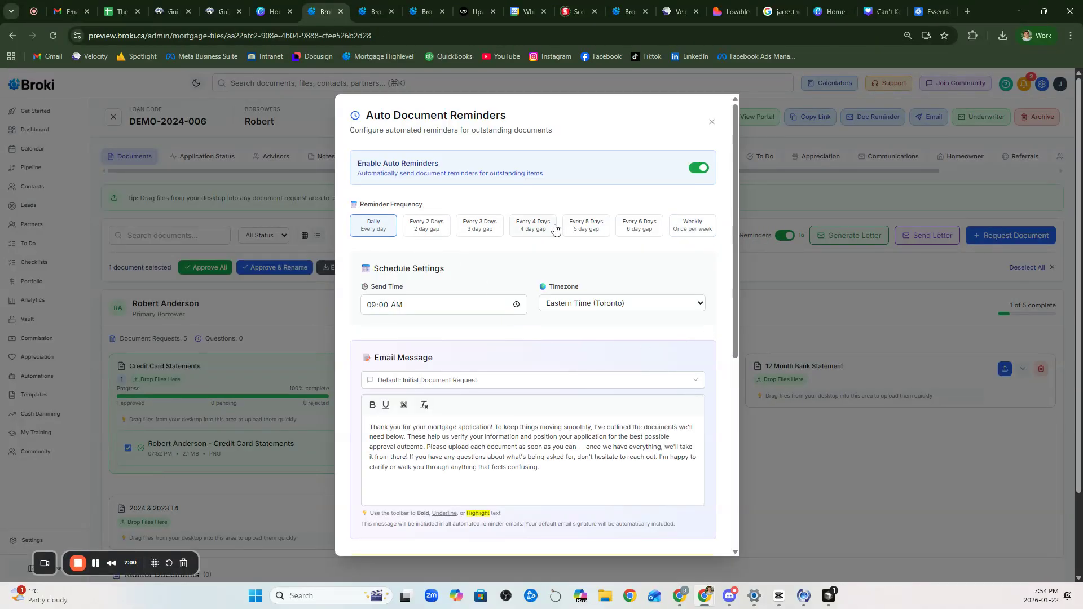
pyautogui.click(485, 230)
pyautogui.click(582, 304)
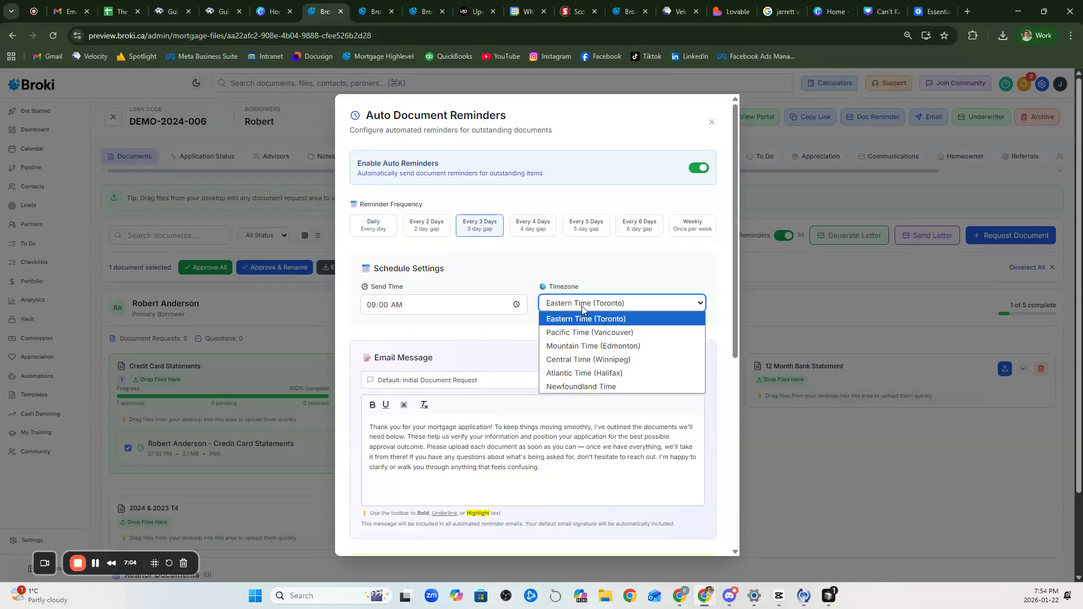
pyautogui.click(587, 333)
# Step: Clear the automatic reminder's email message, review its schedule and recipient options, and close the reminder settings
pyautogui.scroll(-2, 587, 333)
pyautogui.doubleClick(502, 333)
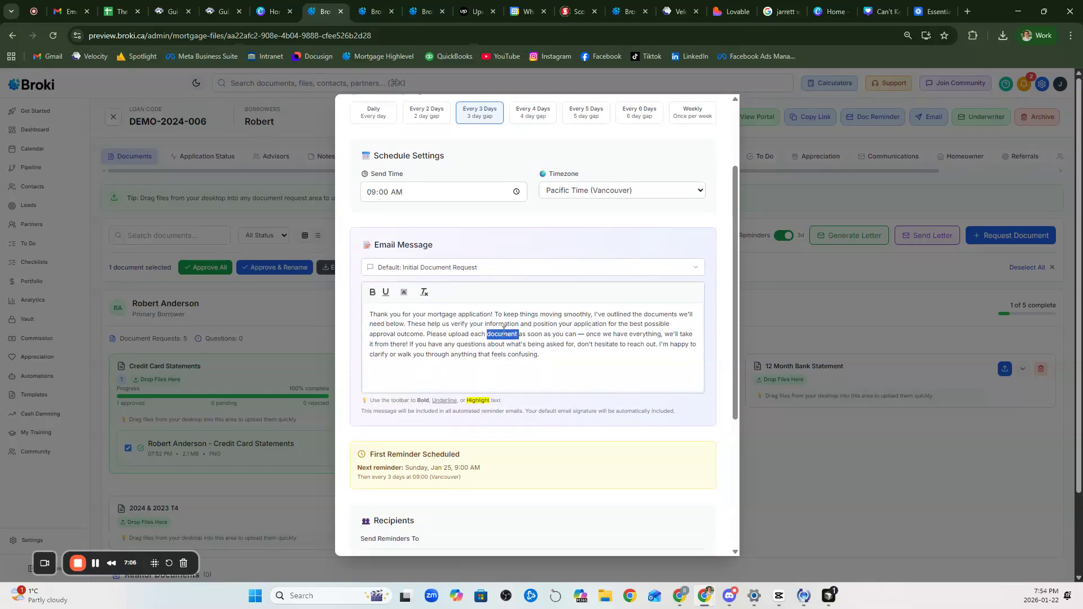
pyautogui.tripleClick(503, 333)
pyautogui.press('BackSpace')
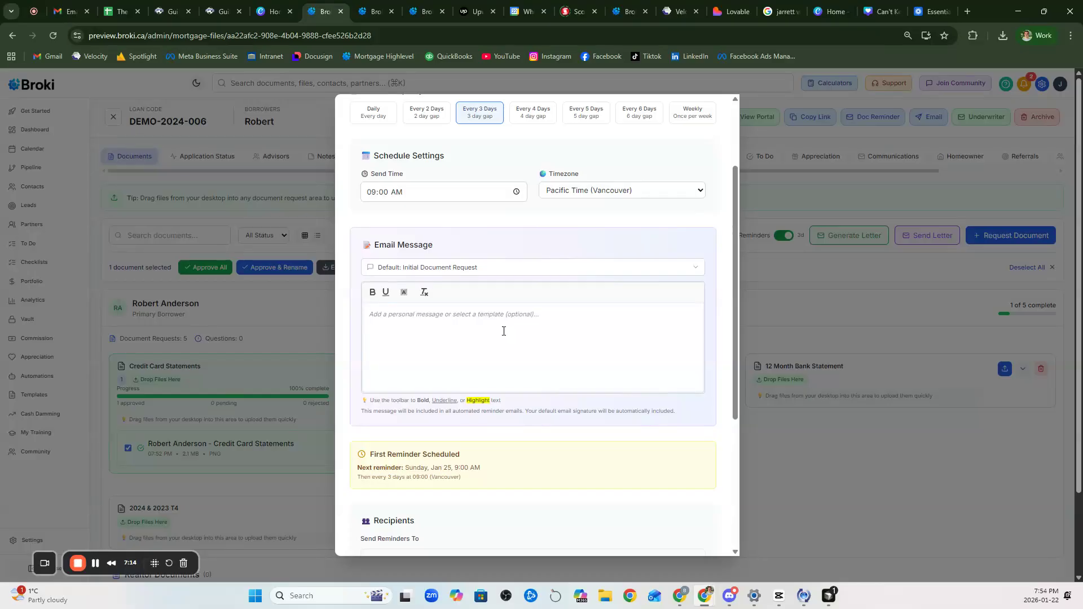
pyautogui.scroll(-2, 519, 358)
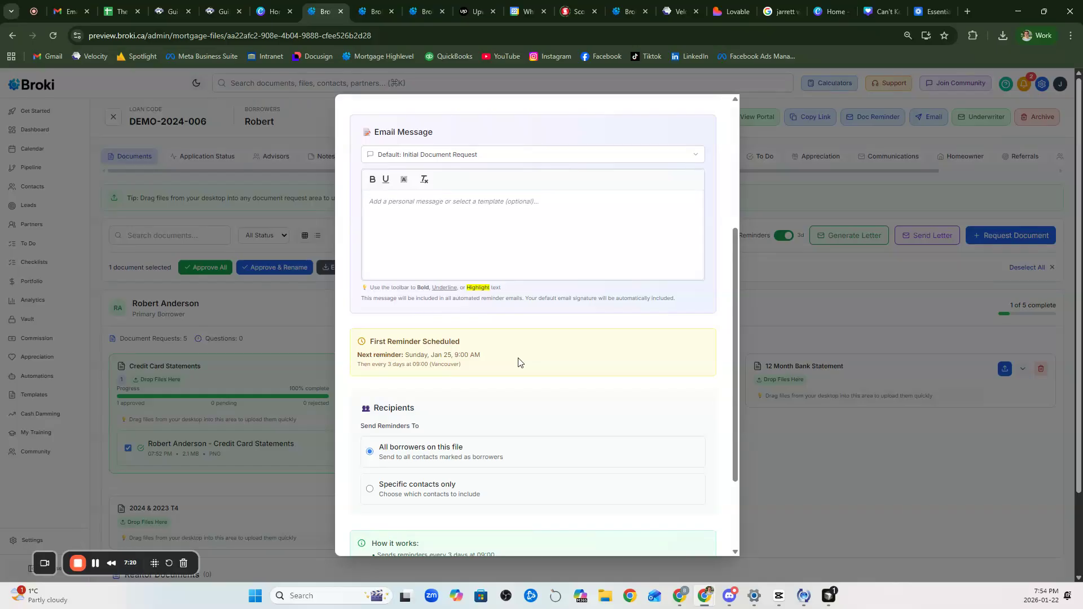
pyautogui.scroll(-5, 519, 362)
pyautogui.click(591, 542)
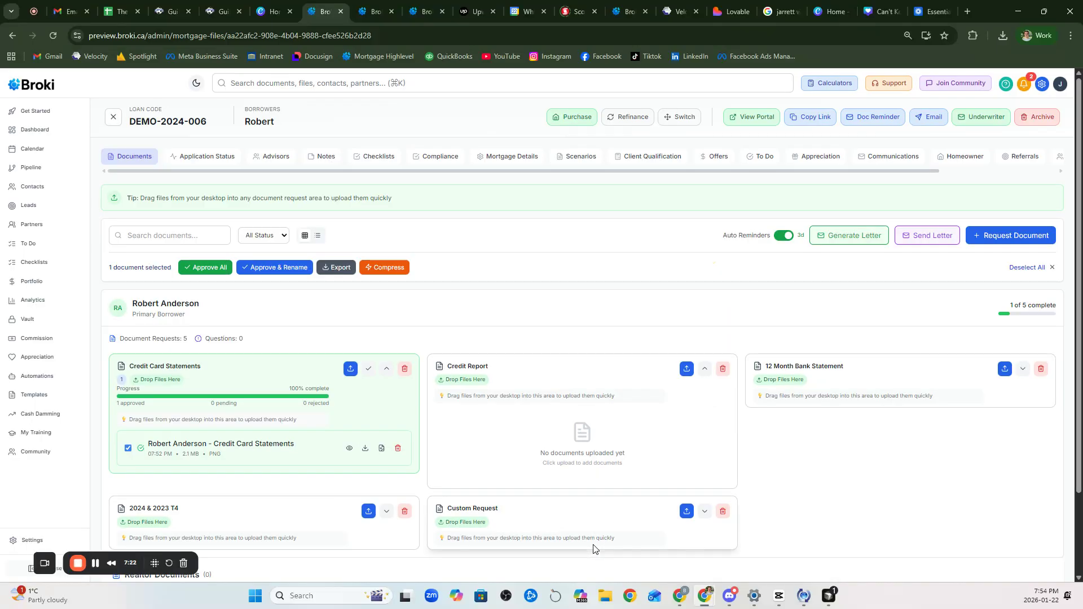
# Step: Disable the file's automatic document reminders, reopen their settings to check, and close them without changes
pyautogui.click(785, 236)
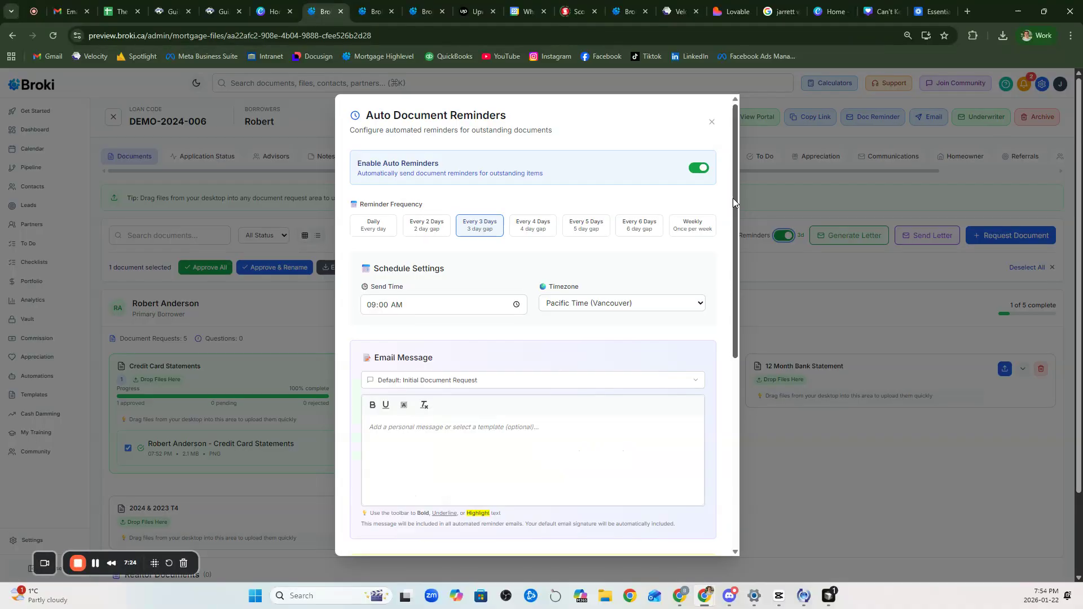
pyautogui.click(703, 165)
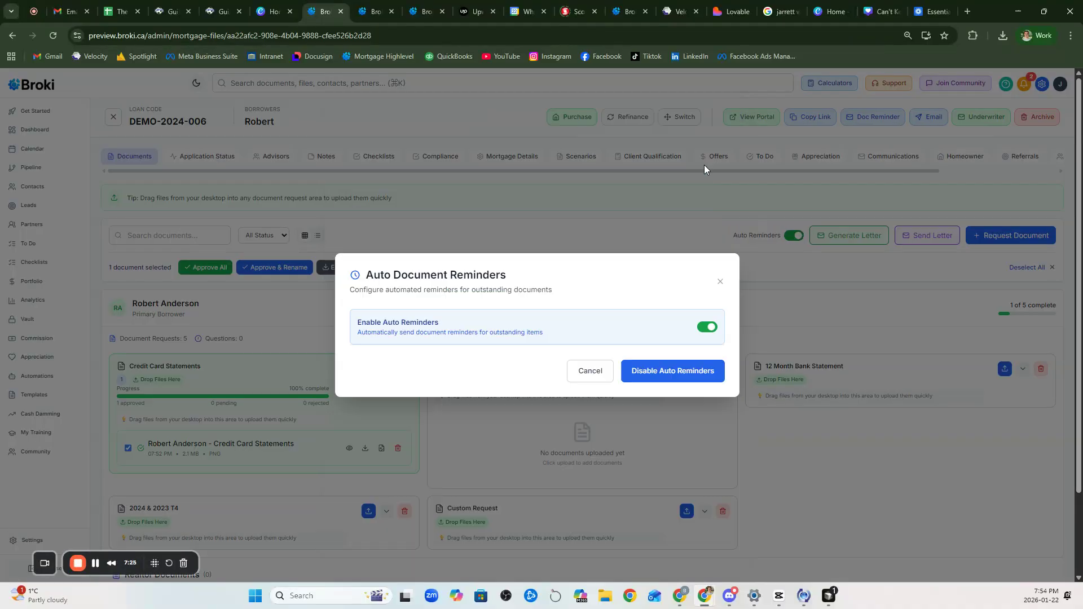
pyautogui.click(657, 375)
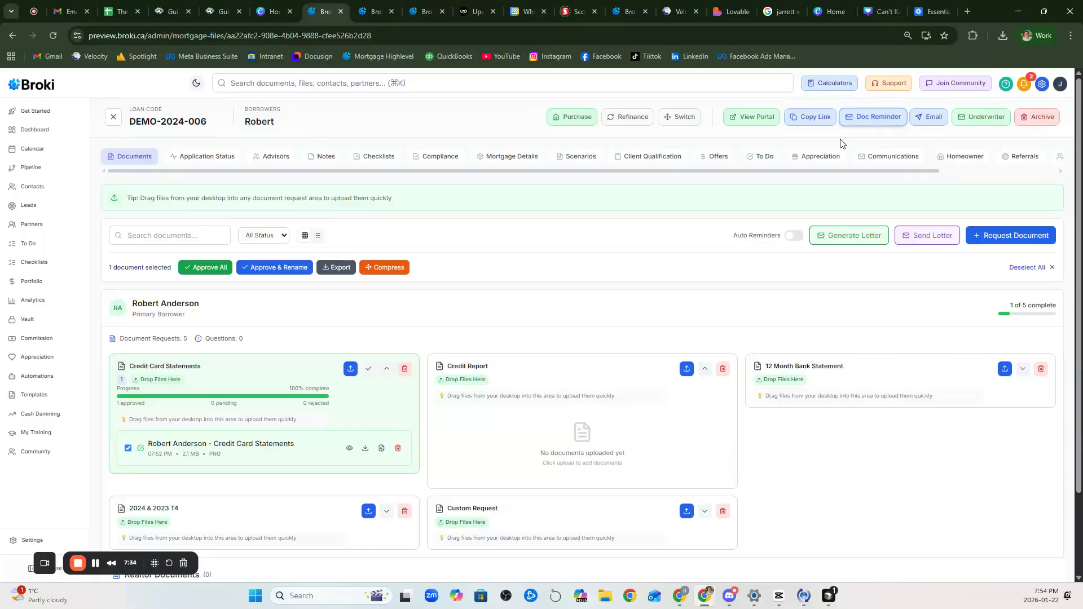
pyautogui.click(791, 236)
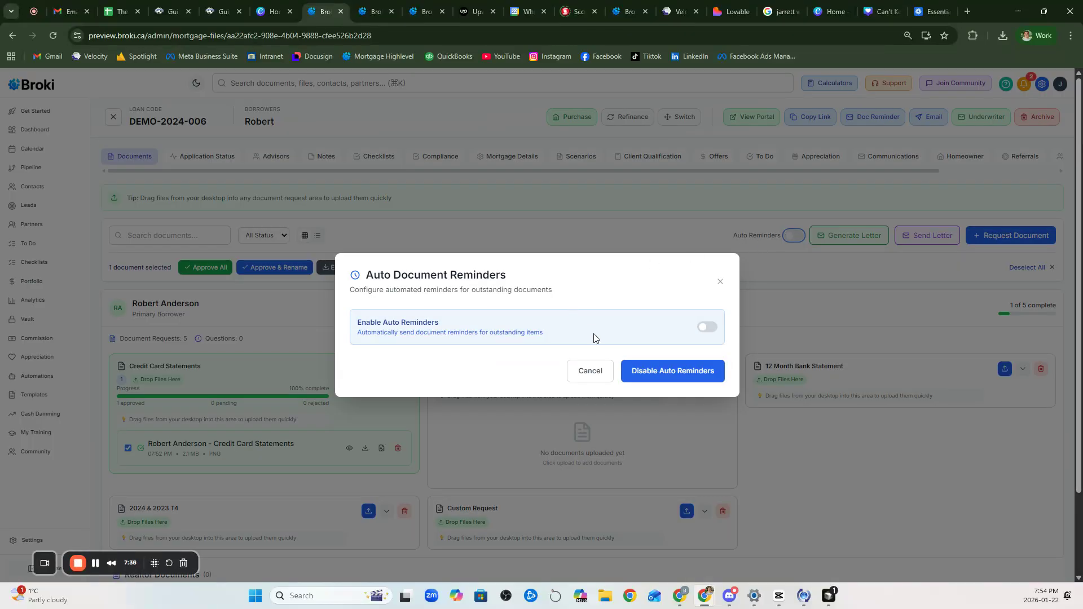
pyautogui.click(594, 369)
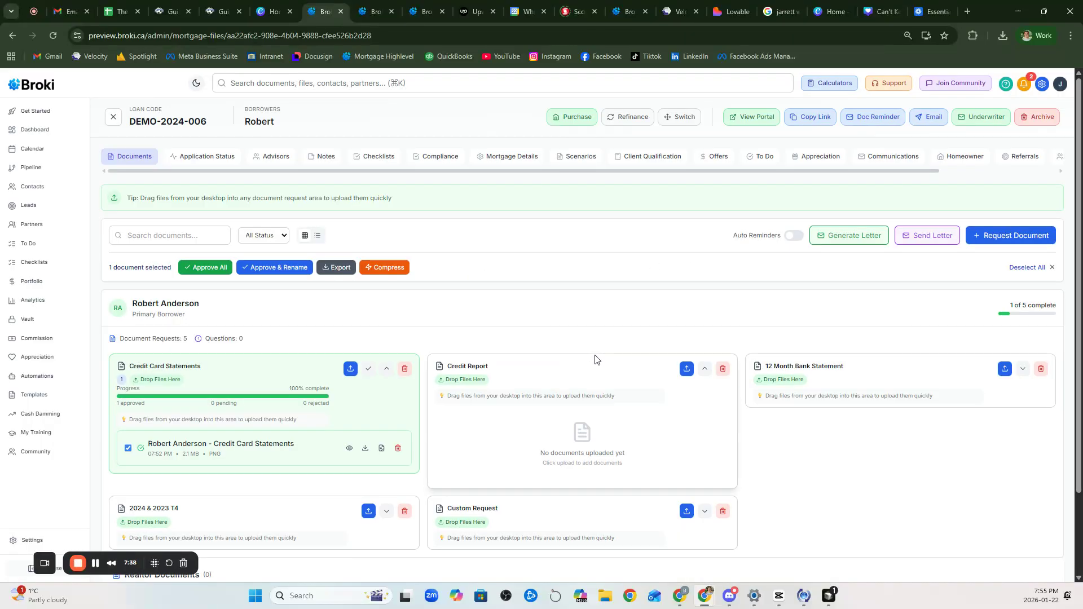